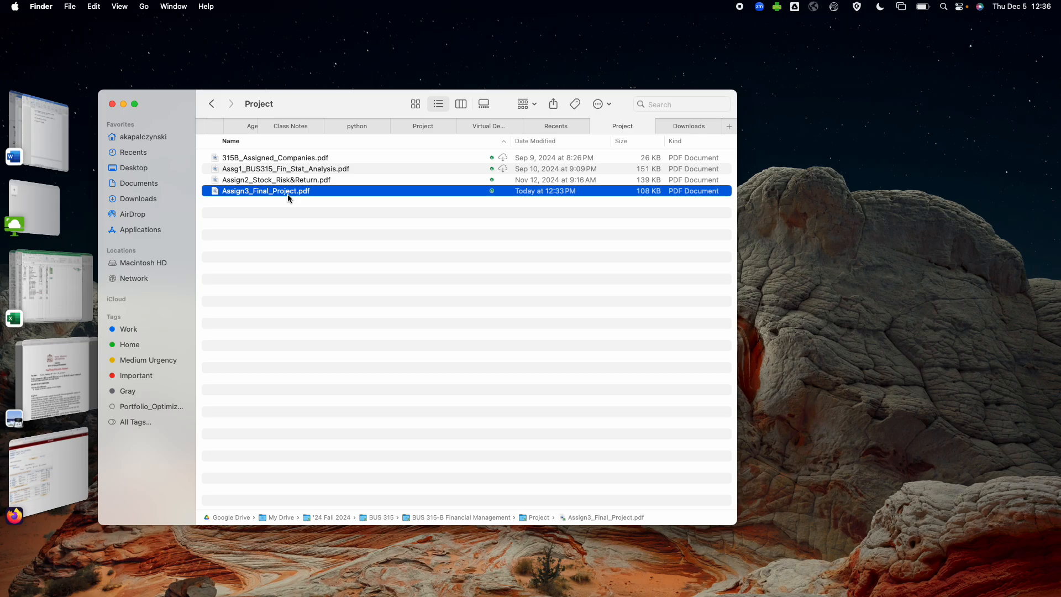
# - Switch to Assign3_Final_Project.pdf in Preview and examine the required length, formatting and content of the executive summary
pyautogui.click(52, 375)
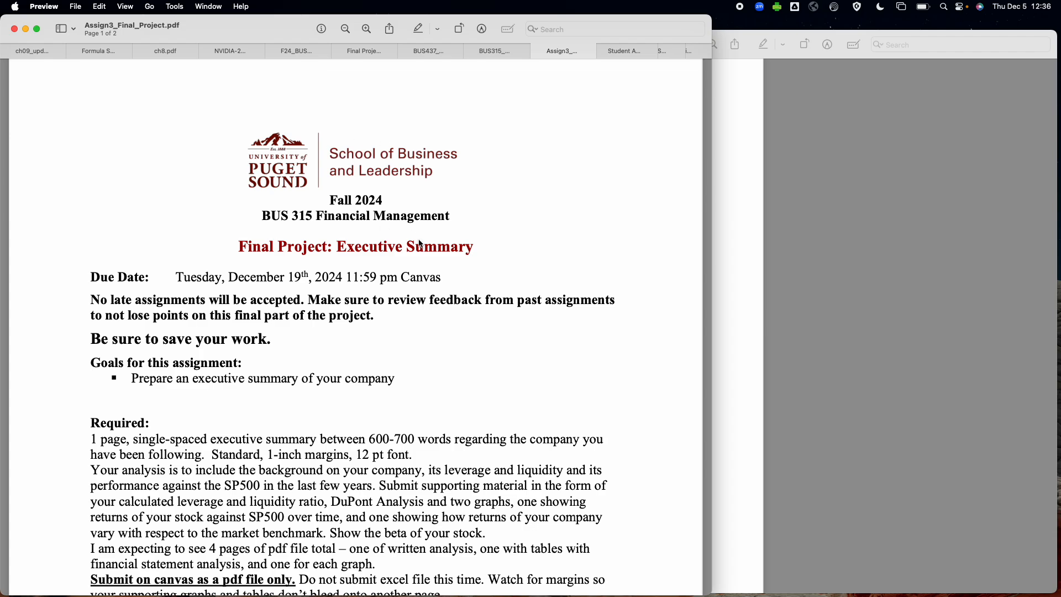
pyautogui.scroll(-3, 212, 336)
pyautogui.scroll(-9, 212, 336)
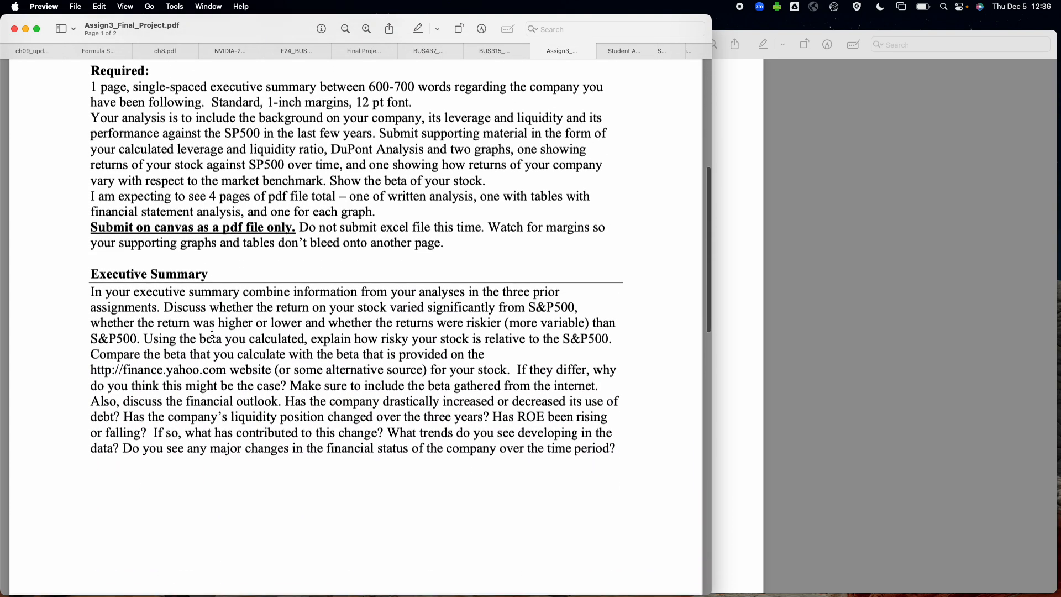
pyautogui.scroll(3, 212, 335)
pyautogui.scroll(-3, 213, 336)
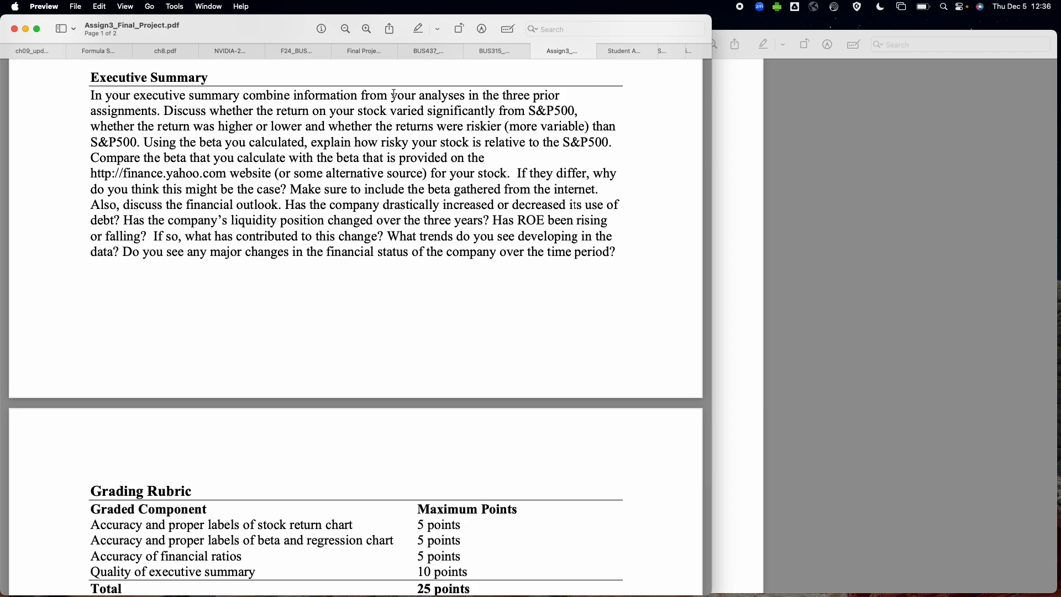
pyautogui.scroll(5, 483, 161)
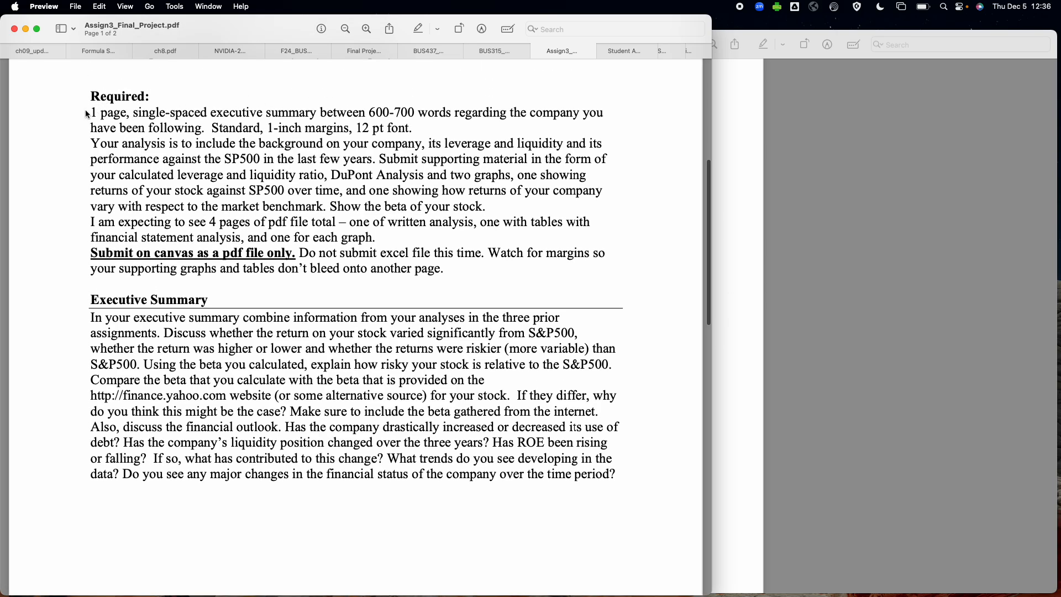
pyautogui.moveTo(90, 114); pyautogui.dragTo(422, 131)
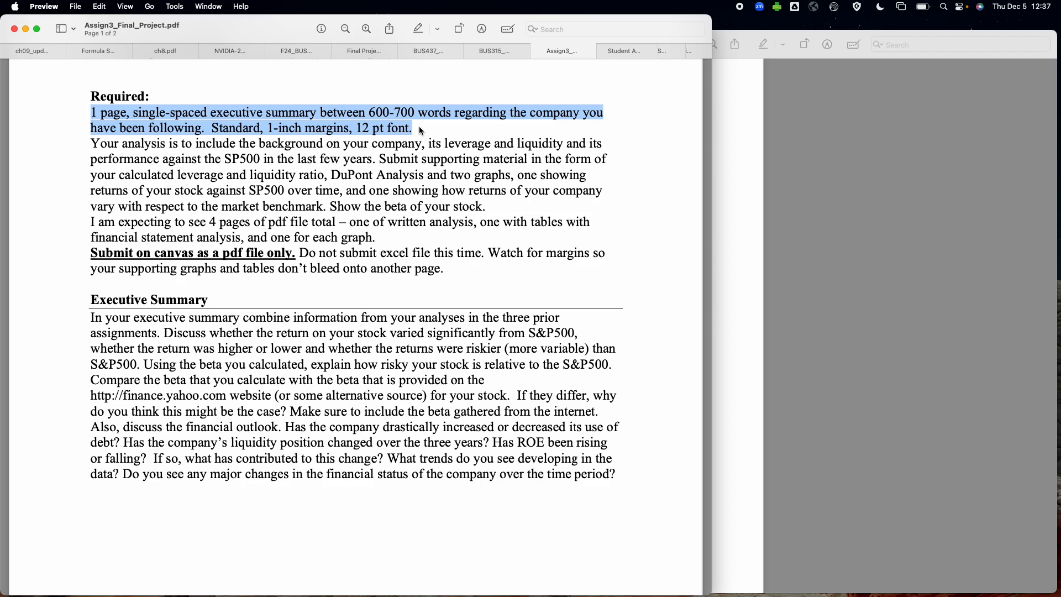
pyautogui.scroll(2, 383, 437)
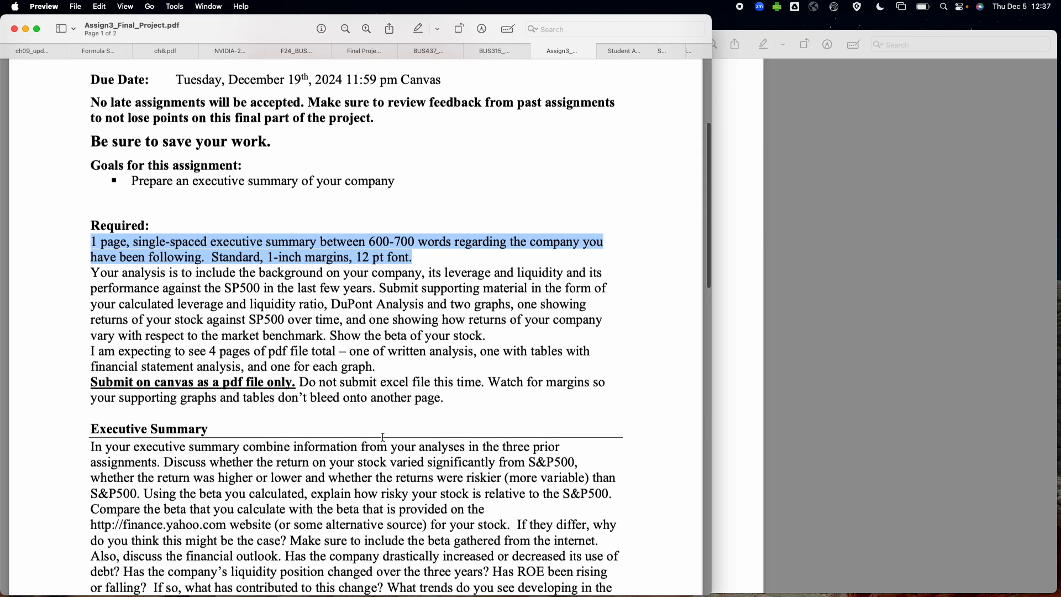
# - Examine the graded components and maximum points in the Grading Rubric on page 2
pyautogui.scroll(-8, 383, 438)
pyautogui.scroll(-8, 383, 437)
pyautogui.scroll(4, 358, 327)
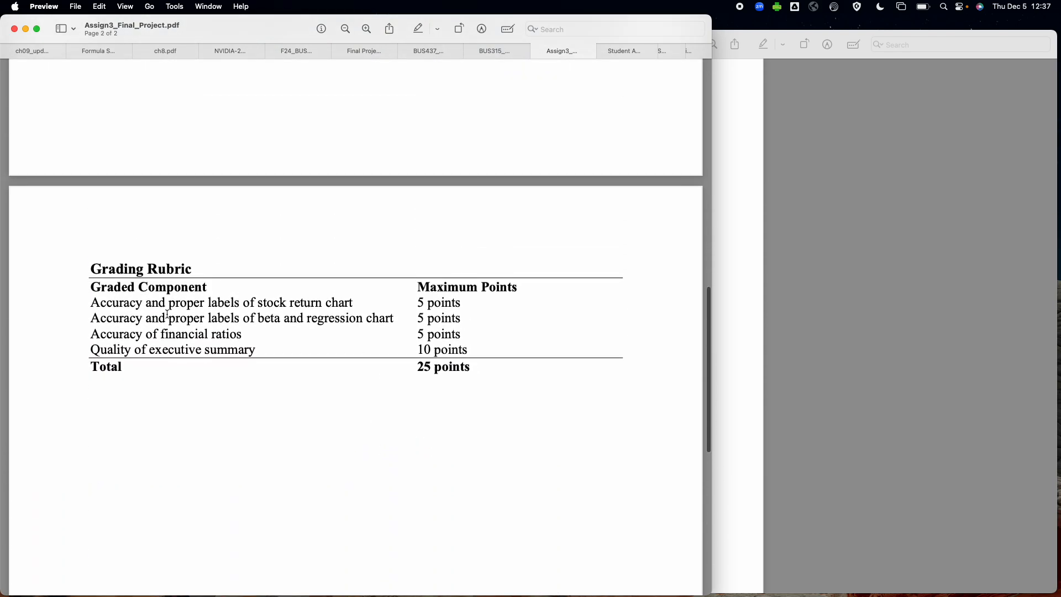
pyautogui.moveTo(91, 304); pyautogui.dragTo(467, 322)
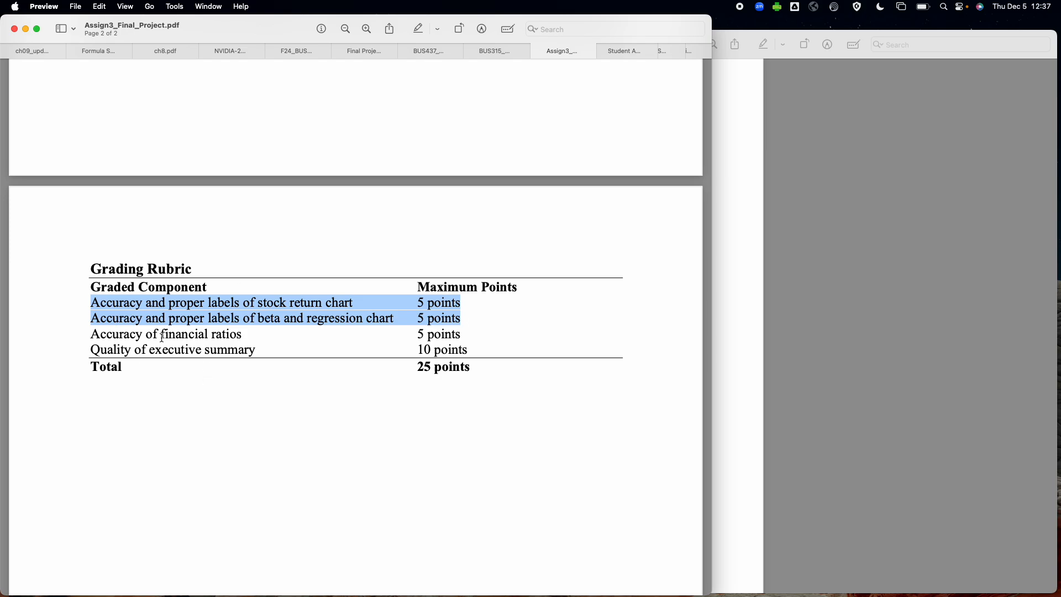
pyautogui.moveTo(161, 334); pyautogui.dragTo(472, 347)
pyautogui.click(411, 347)
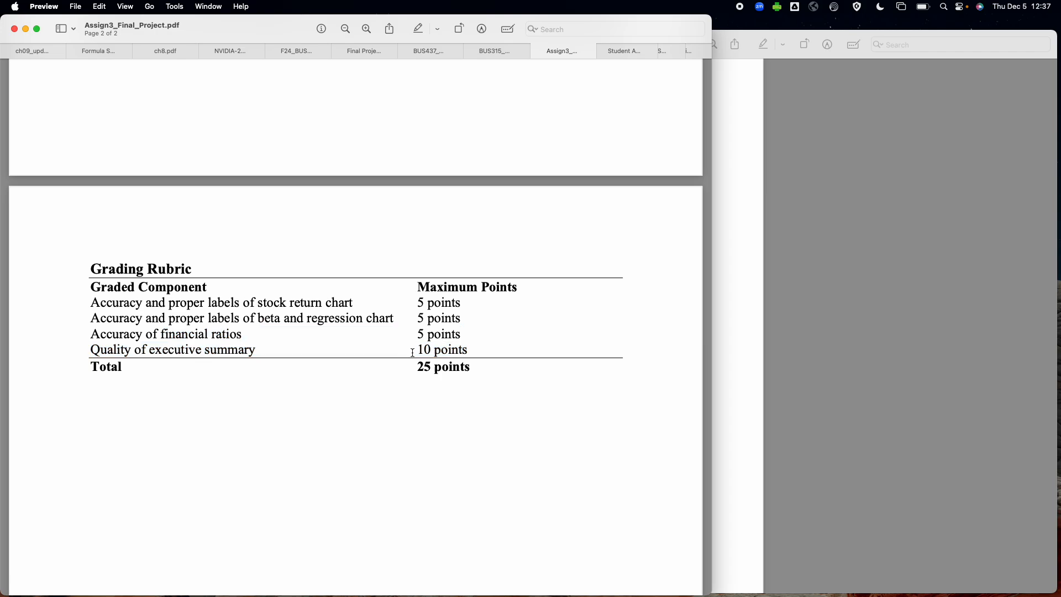
pyautogui.rightClick(471, 349)
pyautogui.click(387, 338)
pyautogui.moveTo(439, 334); pyautogui.dragTo(94, 307)
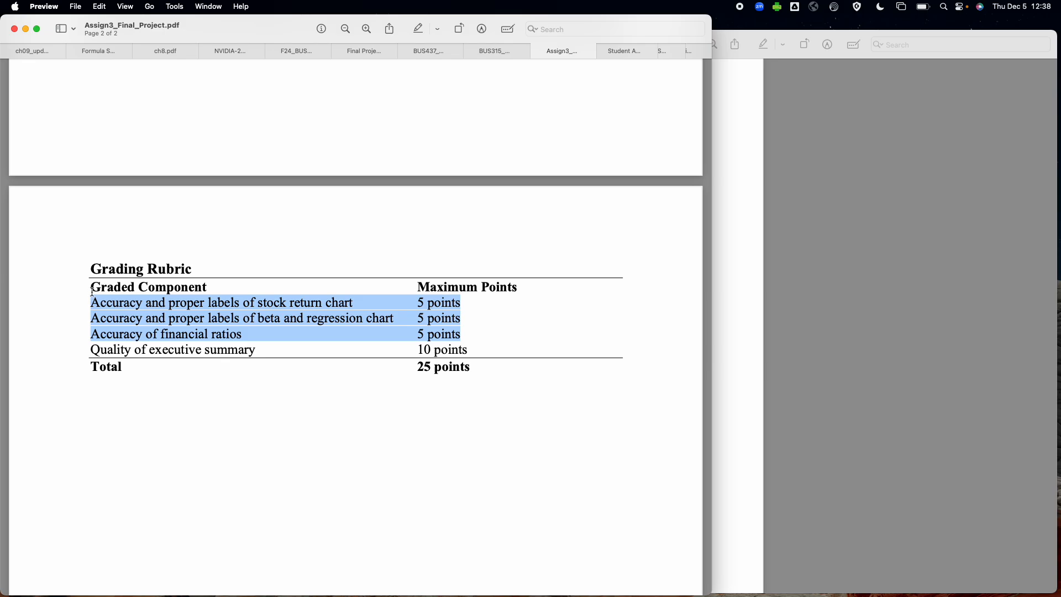
# - Review the assignment's requirements and its grading rubric once more, clearing the text selection
pyautogui.scroll(-10, 181, 372)
pyautogui.scroll(15, 181, 371)
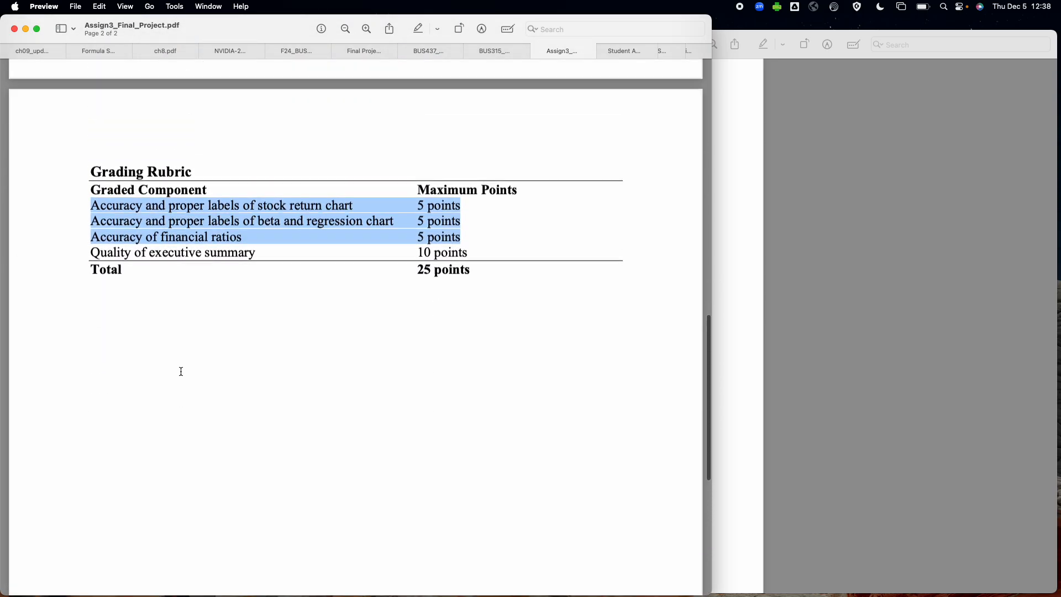
pyautogui.scroll(5, 181, 371)
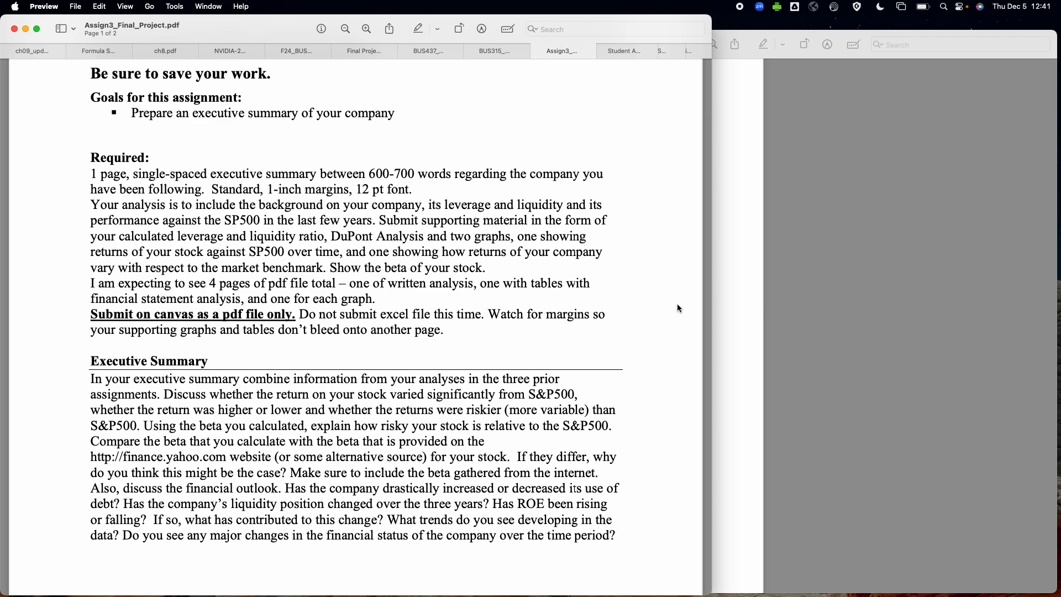
pyautogui.scroll(-12, 468, 374)
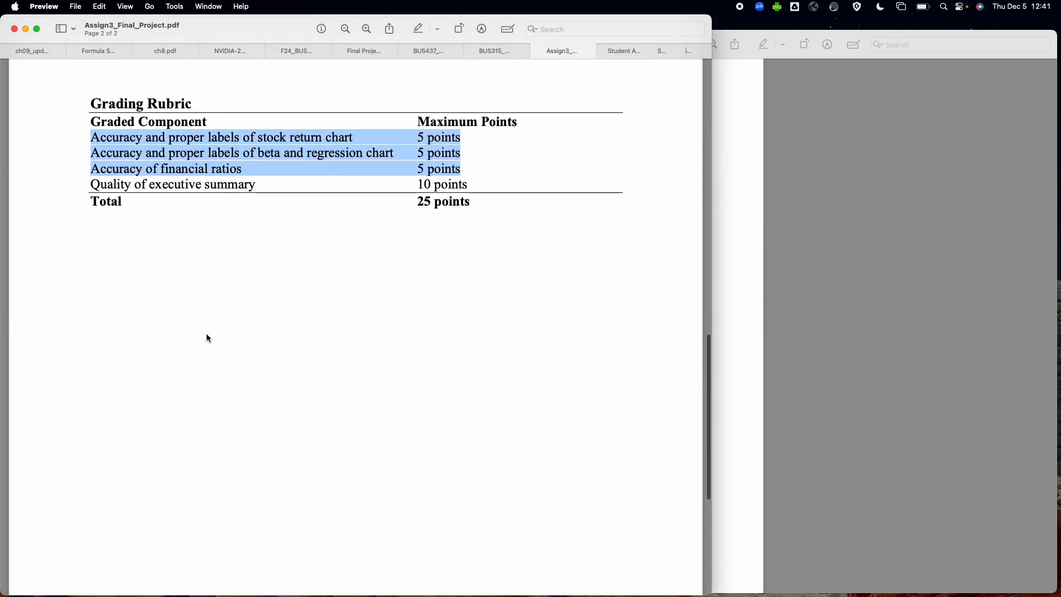
pyautogui.click(60, 353)
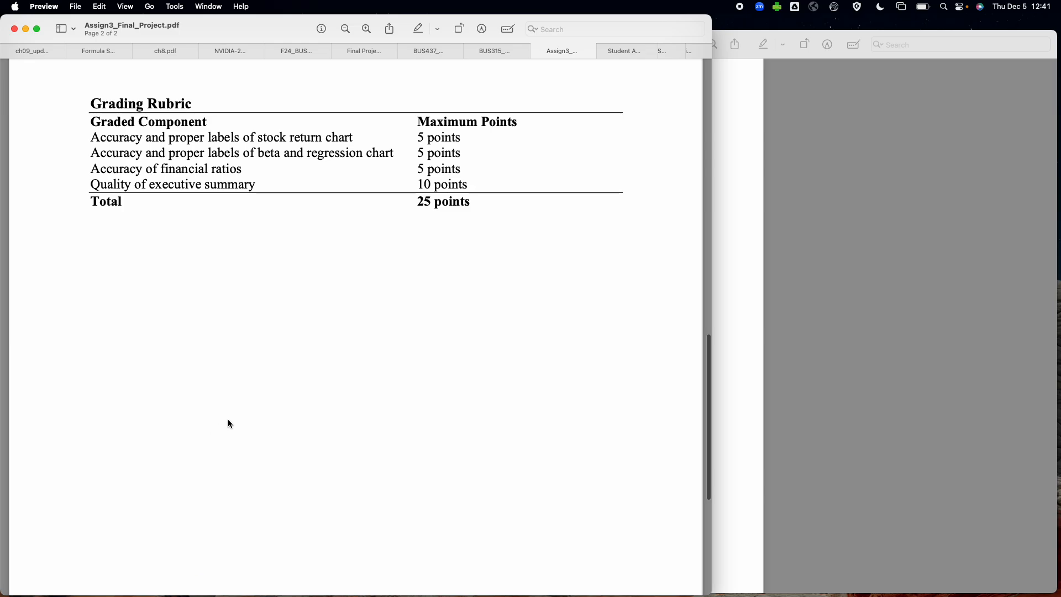
pyautogui.scroll(15, 394, 535)
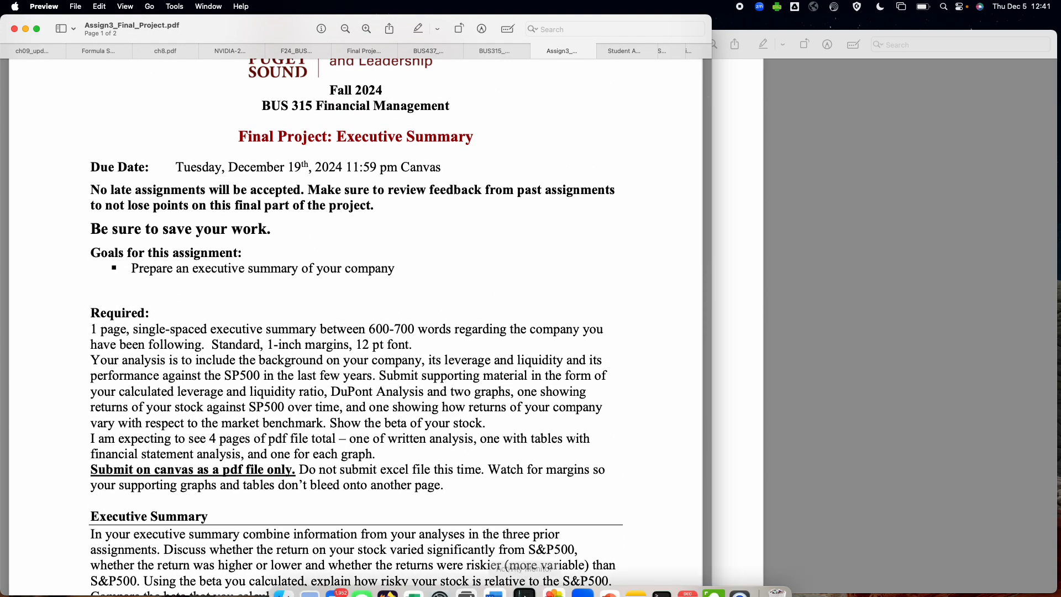
# - Switch to the Stock Return workbook in Excel and enlarge its window to fill the screen
pyautogui.moveTo(605, 596)
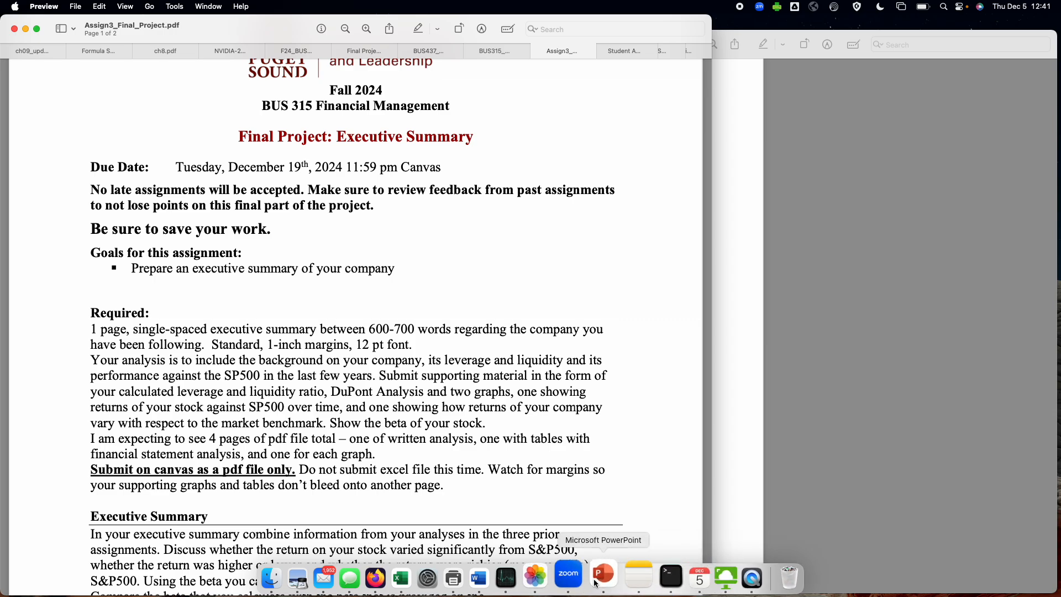
pyautogui.click(422, 577)
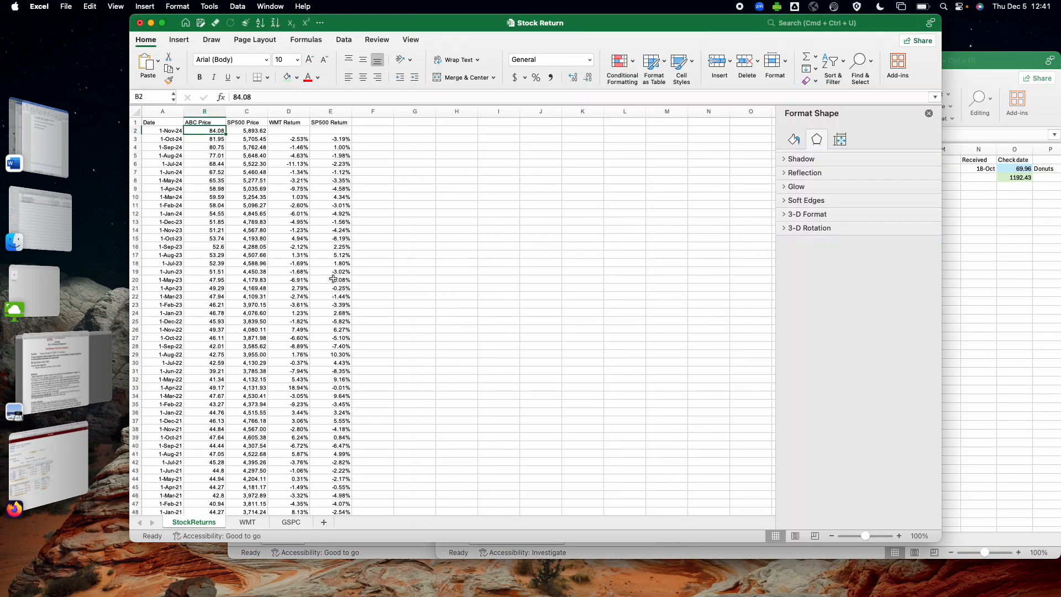
pyautogui.click(164, 25)
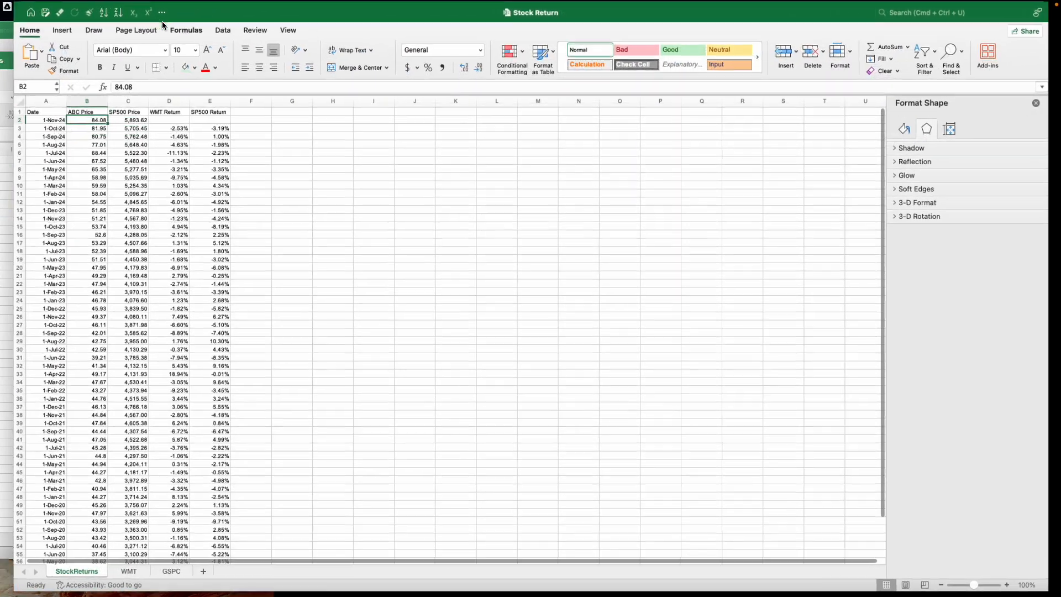
# - Clear the WMT Return header from cell D1 on the StockReturns sheet
pyautogui.click(144, 112)
pyautogui.press('super+shift+Down')
pyautogui.click(144, 112)
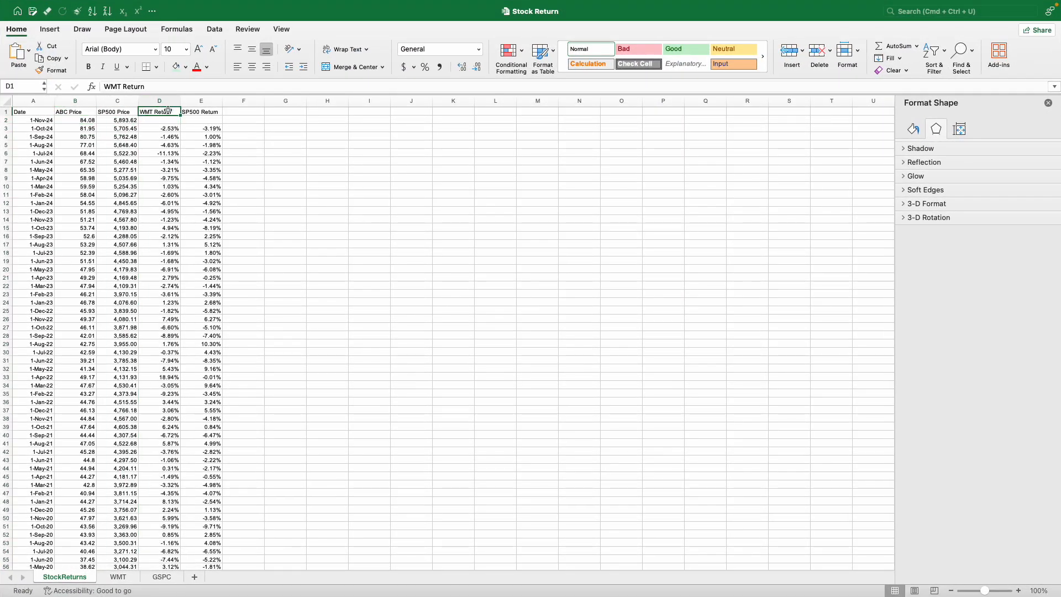
pyautogui.press('Delete')
# - Magnify the StockReturns table, close the Format Shape pane and inspect the return formula in cell D5
pyautogui.click(78, 128)
pyautogui.keyDown('ctrl'); pyautogui.scroll(5, 48, 138); pyautogui.keyUp('ctrl')
pyautogui.keyDown('ctrl'); pyautogui.scroll(5, 48, 139); pyautogui.keyUp('ctrl')
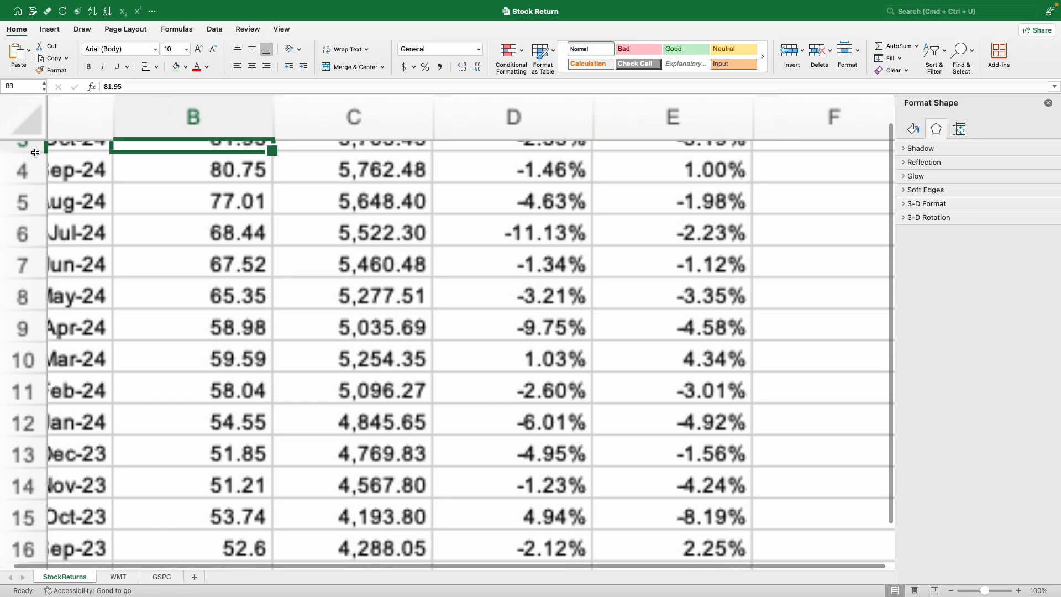
pyautogui.click(1049, 103)
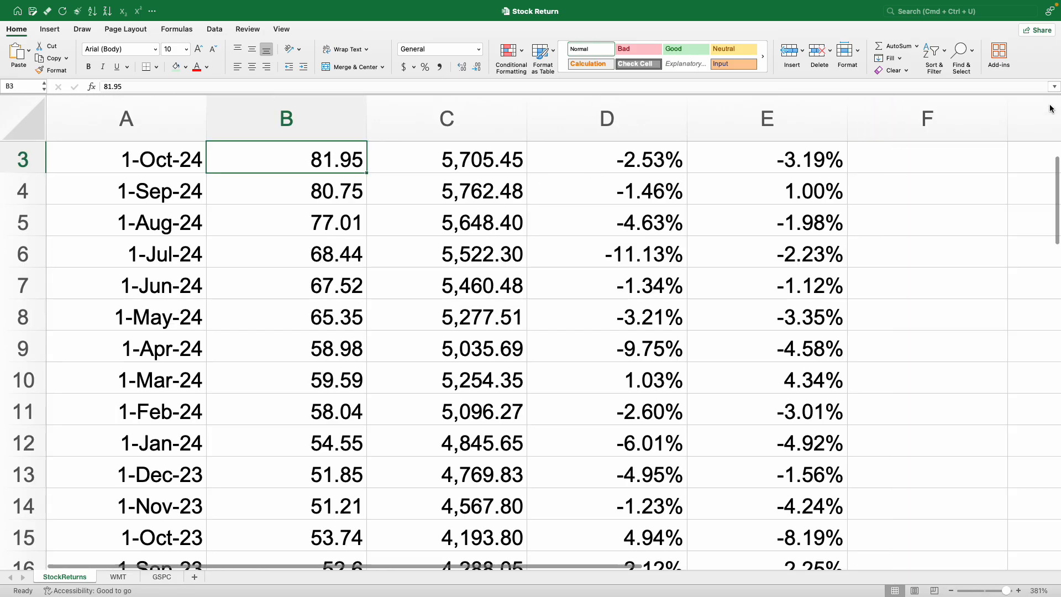
pyautogui.scroll(2, 544, 318)
pyautogui.click(497, 348)
pyautogui.click(594, 277)
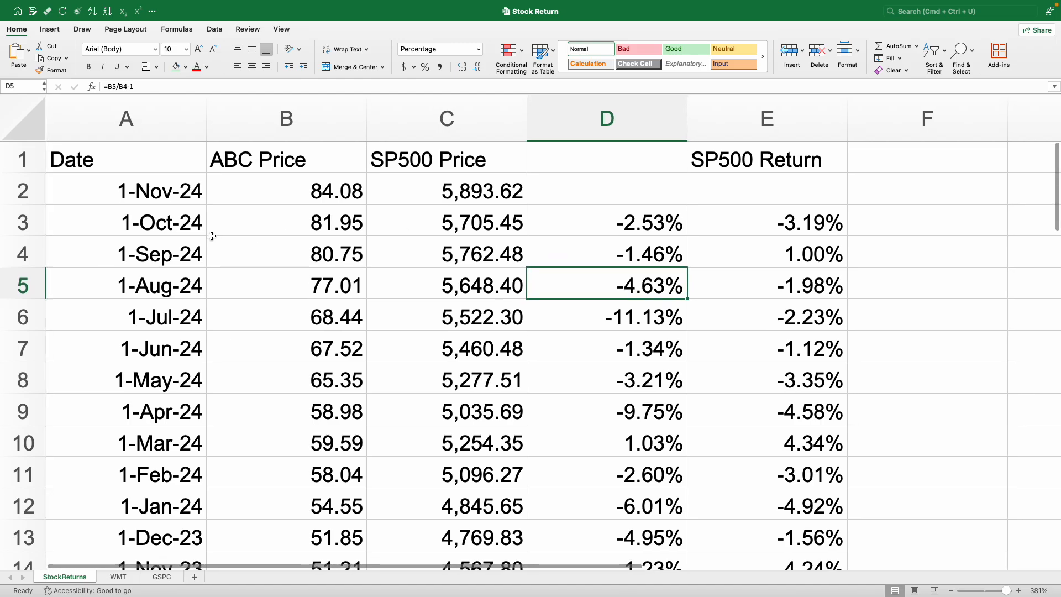
# - Rename the WMT sheet to ABC and go back to the first dates on the StockReturns sheet
pyautogui.click(118, 577)
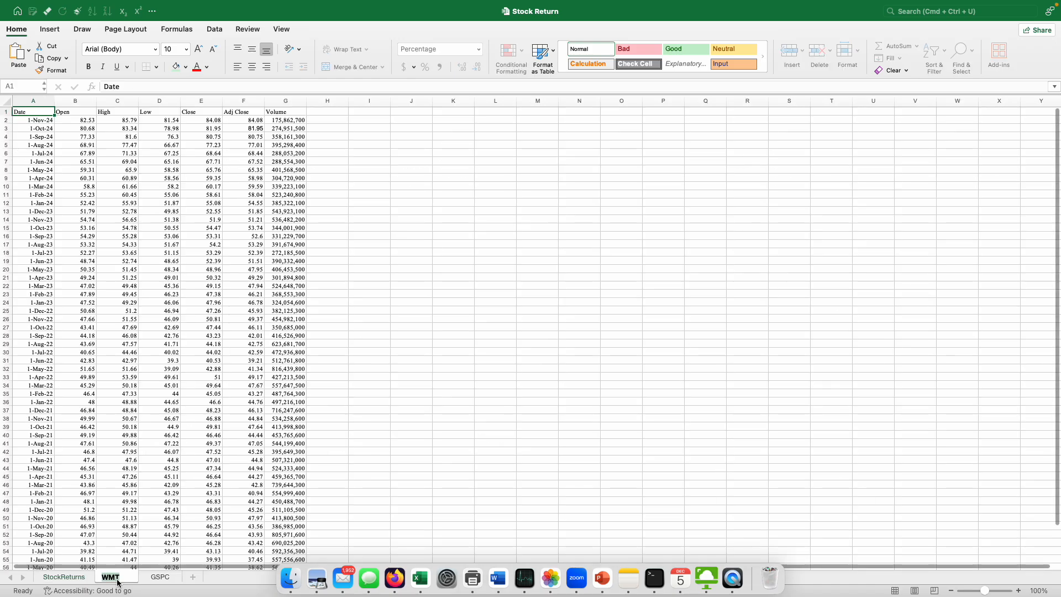
pyautogui.click(61, 577)
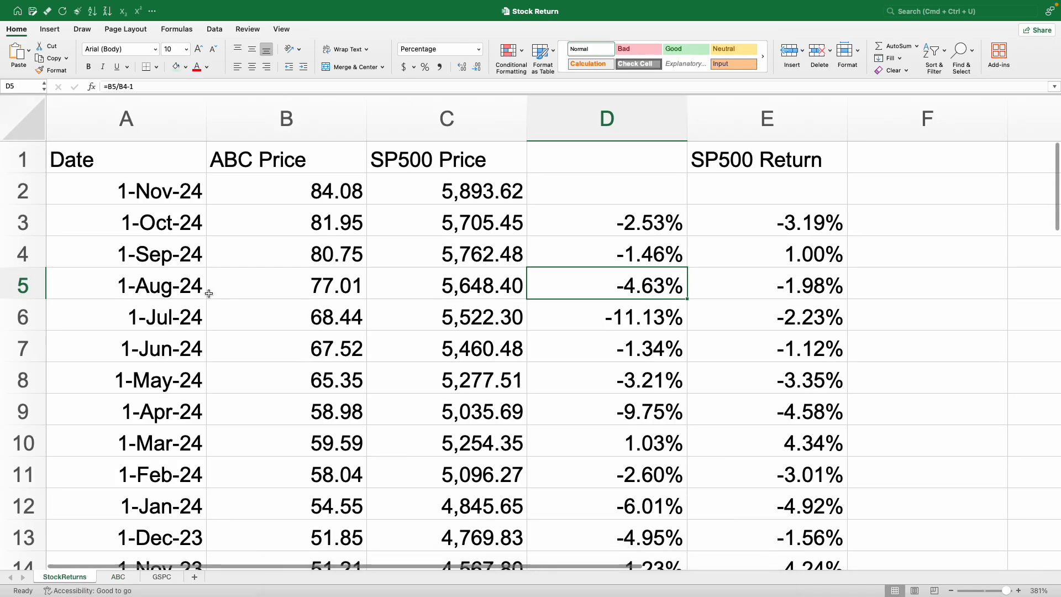
pyautogui.click(178, 260)
pyautogui.click(180, 221)
pyautogui.click(171, 199)
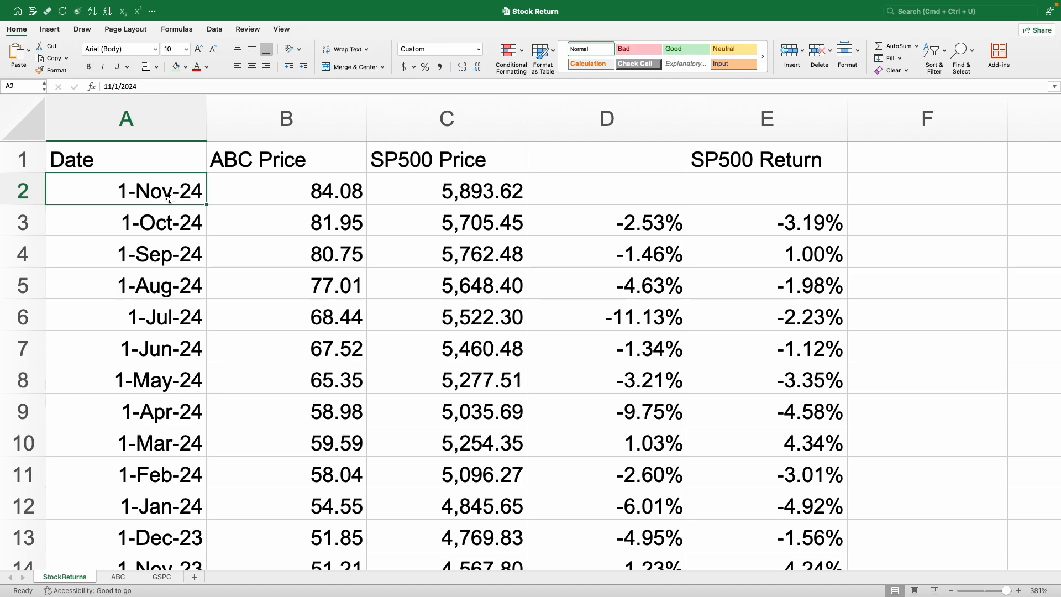
# - Enter the return formula (P1-P0)/P0 as text in cell F2
pyautogui.click(864, 187)
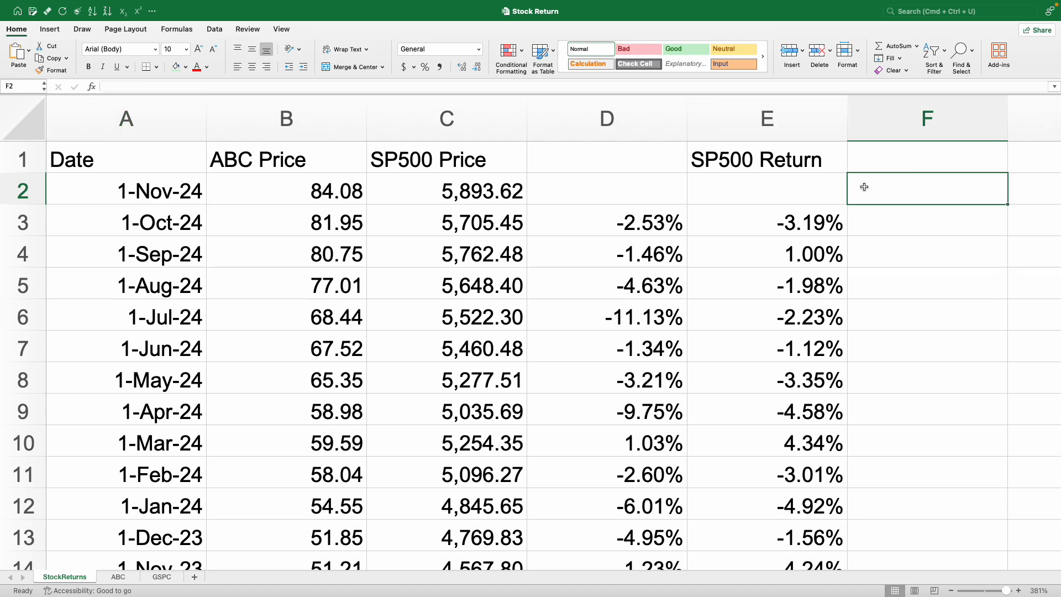
pyautogui.press('Down')
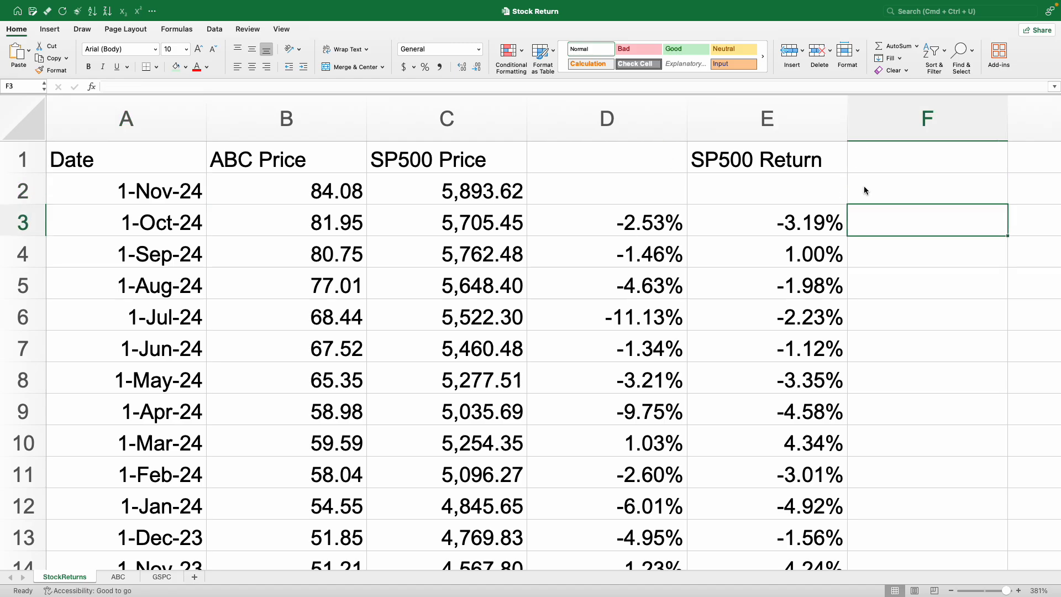
pyautogui.click(864, 187)
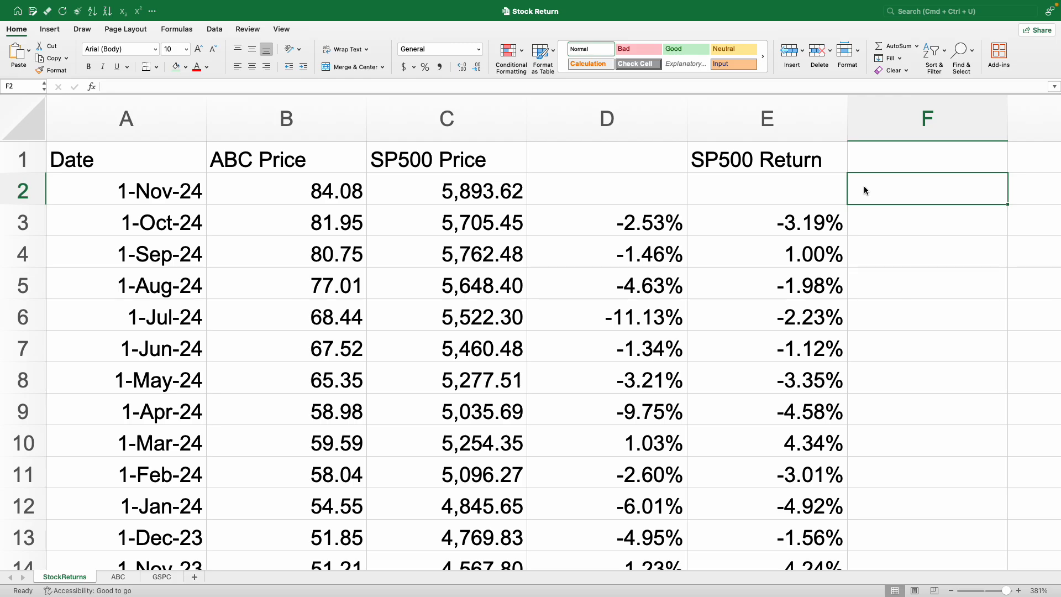
pyautogui.write('P')
pyautogui.press('BackSpace')
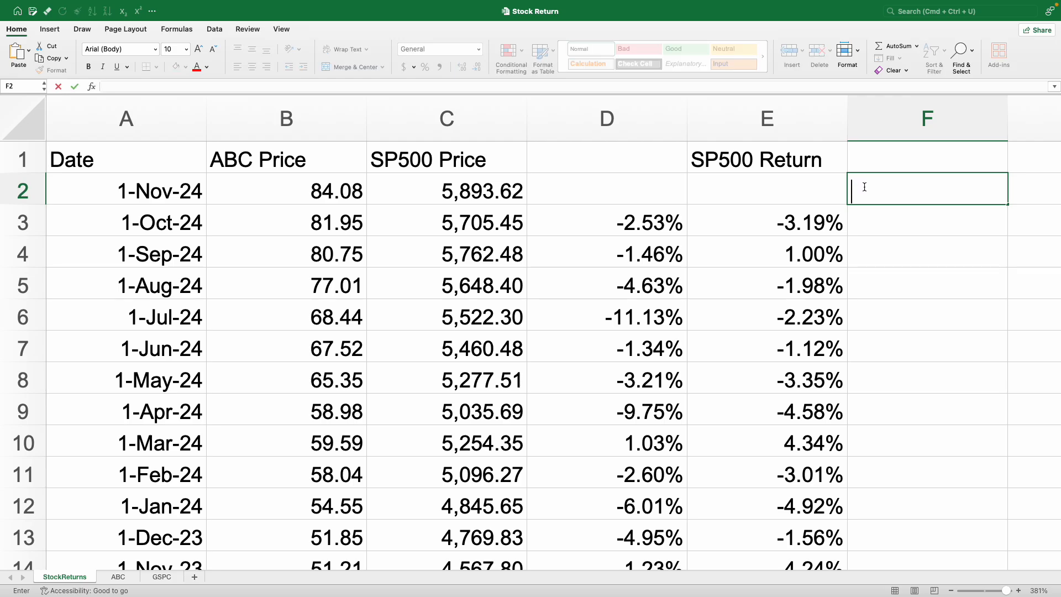
pyautogui.write("'(P1-P0")
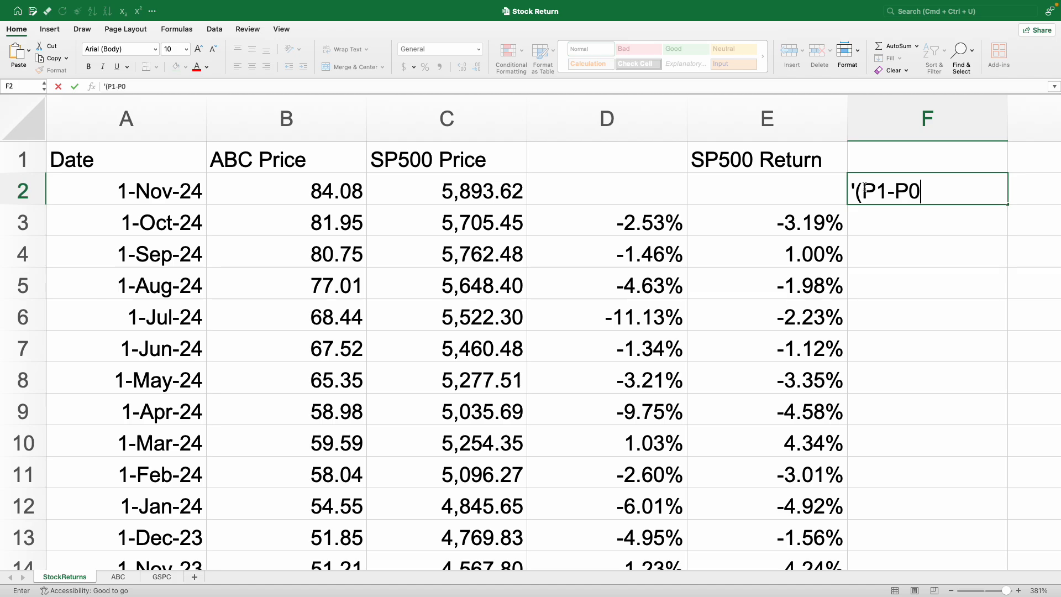
pyautogui.write(')/P0')
pyautogui.press('Return')
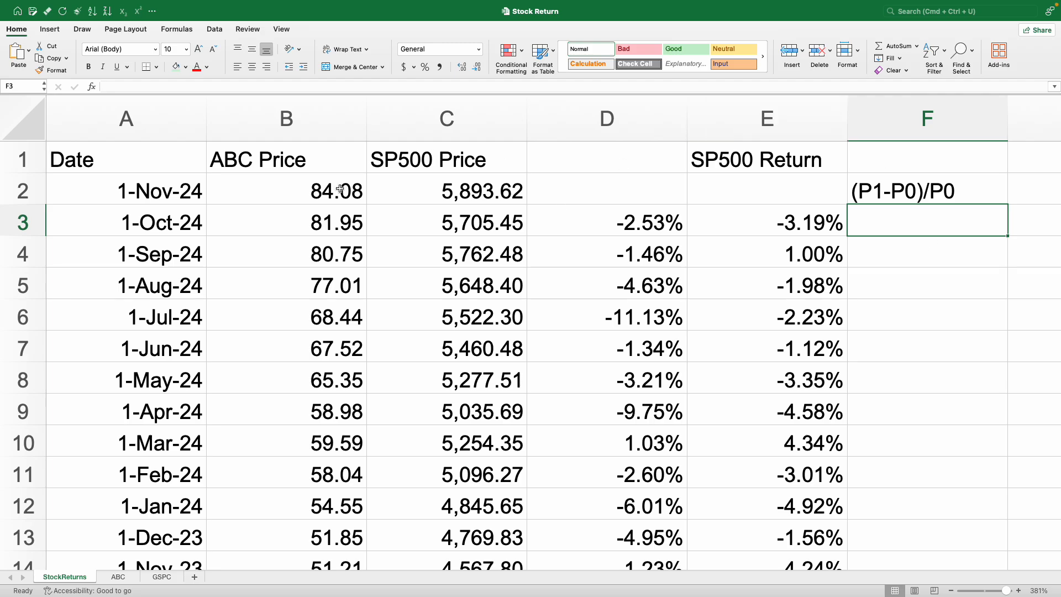
# - Examine the 1-Nov-24 date and its ABC price in row 2 against the written return formula
pyautogui.click(156, 195)
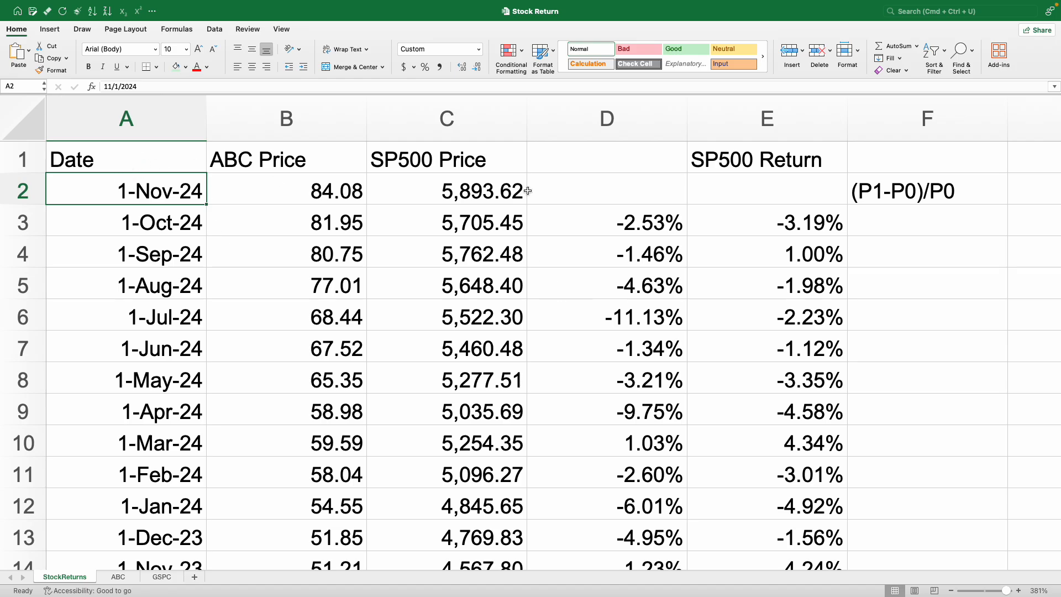
pyautogui.click(939, 261)
pyautogui.scroll(-1, 875, 261)
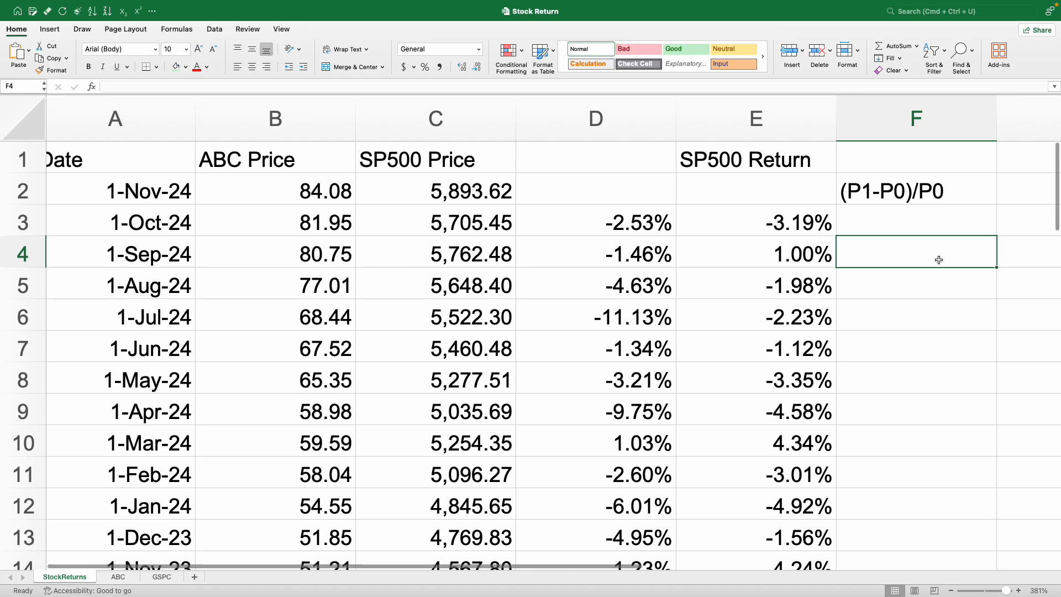
pyautogui.scroll(-3, 801, 287)
pyautogui.hscroll(-1, 791, 244)
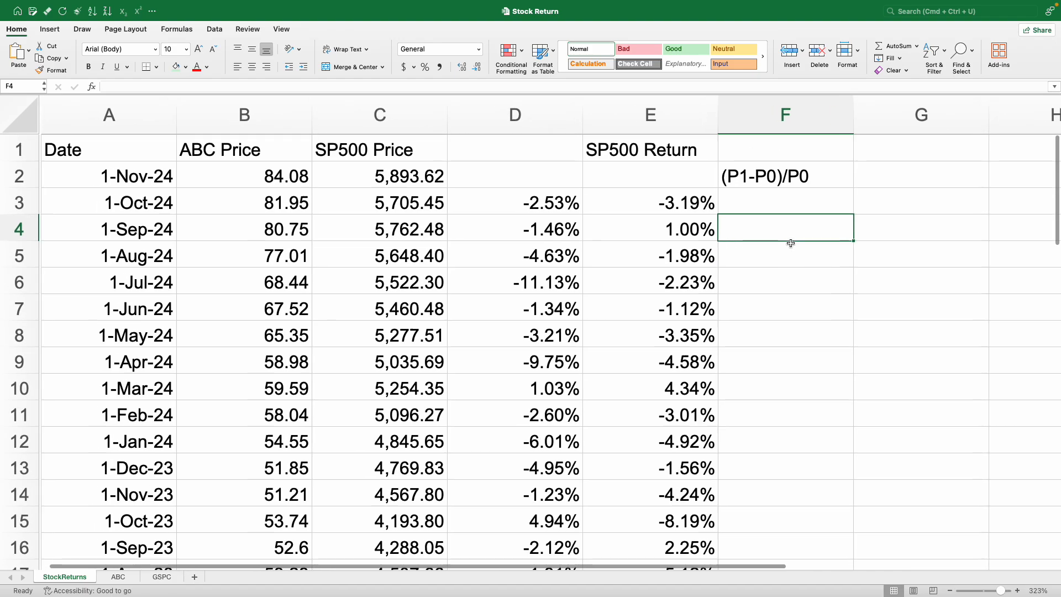
pyautogui.moveTo(153, 174); pyautogui.dragTo(254, 178)
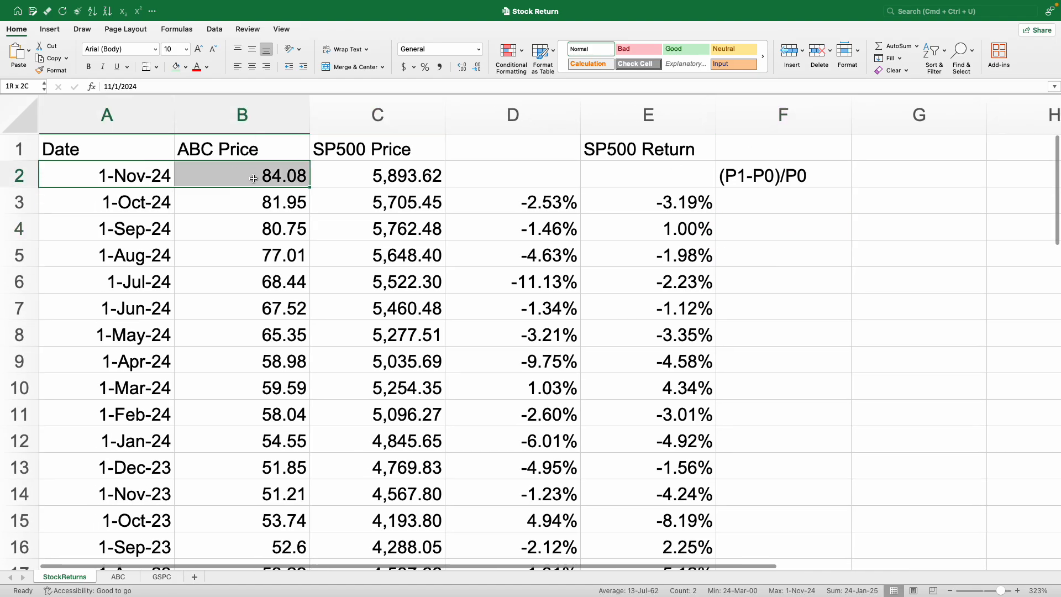
pyautogui.moveTo(152, 199); pyautogui.dragTo(222, 209)
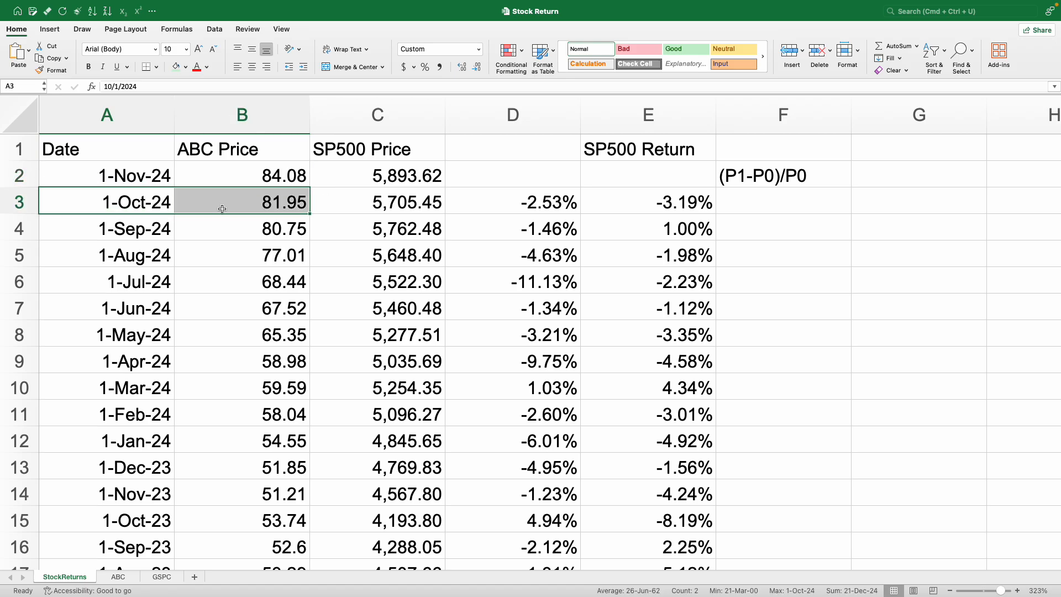
pyautogui.click(757, 200)
pyautogui.write('=')
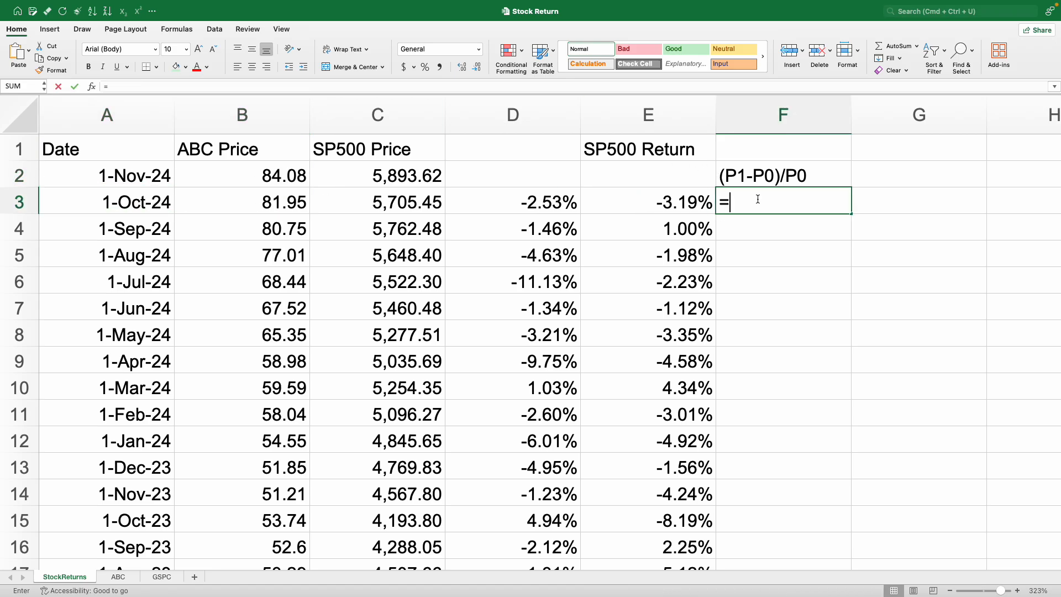
pyautogui.click(254, 179)
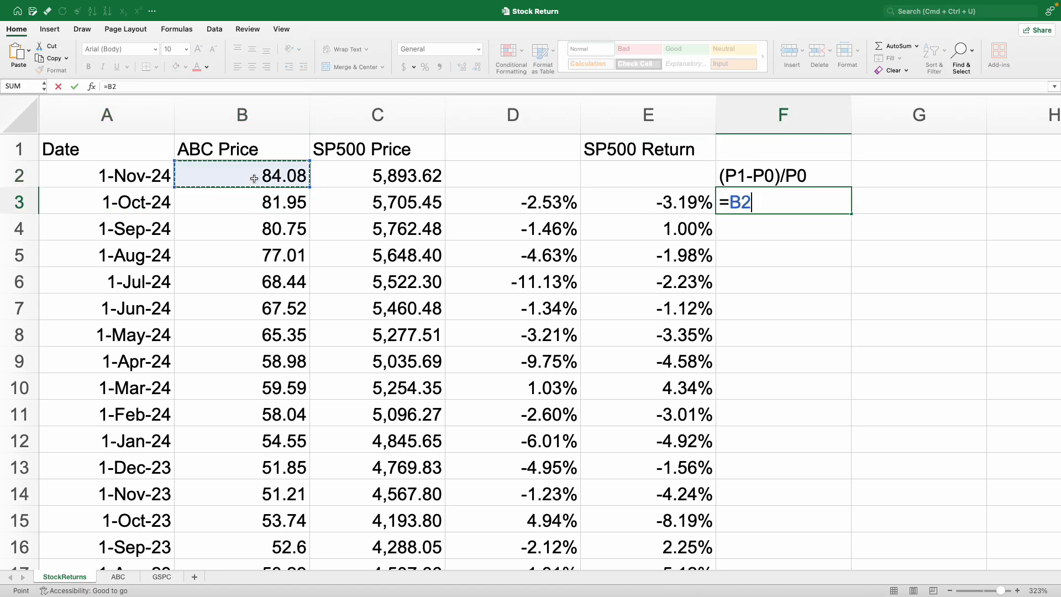
pyautogui.write('-')
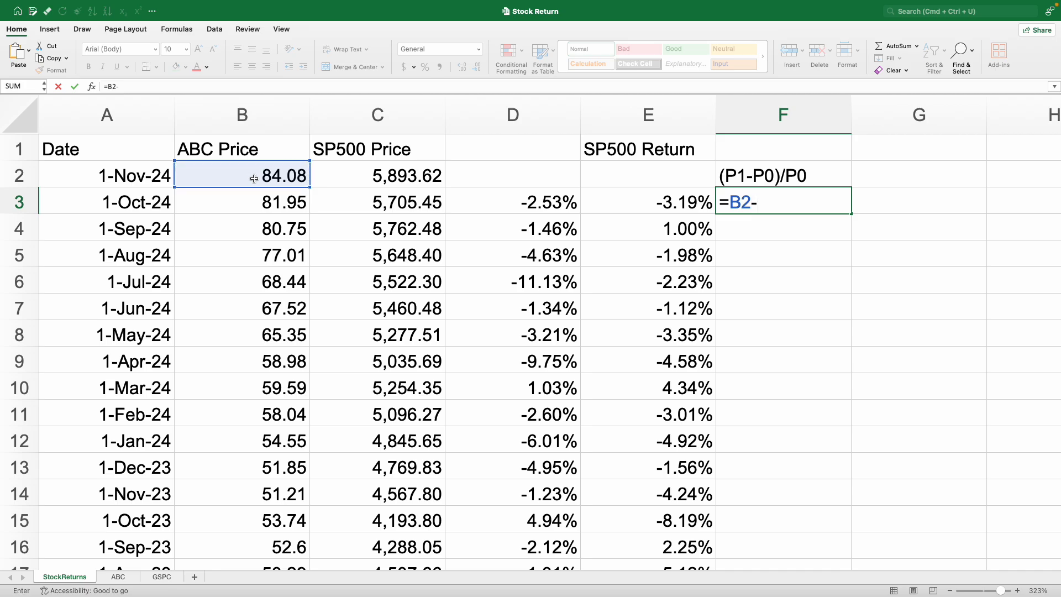
pyautogui.click(260, 211)
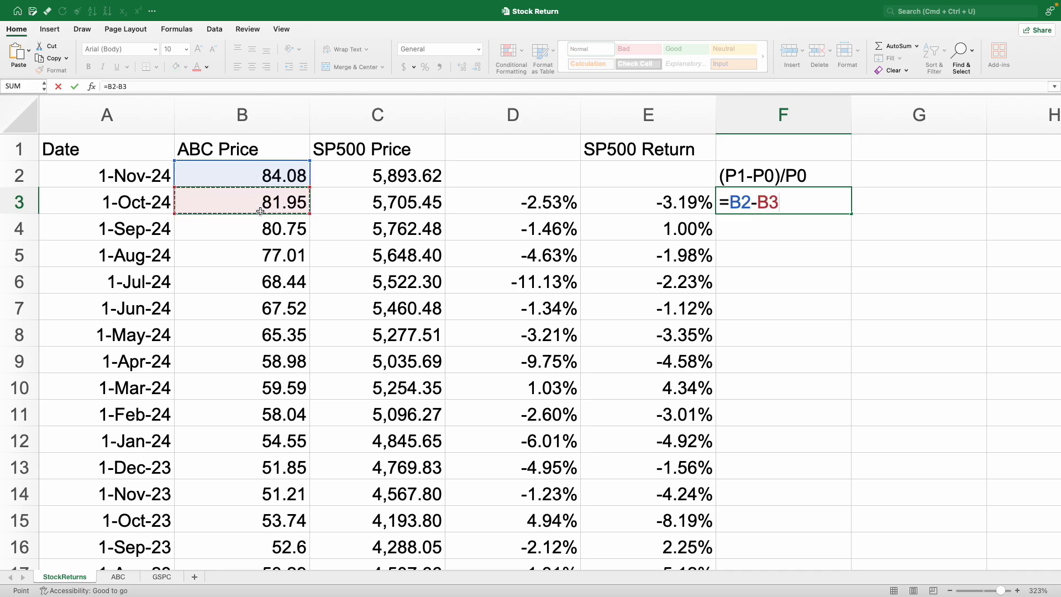
pyautogui.write(')/')
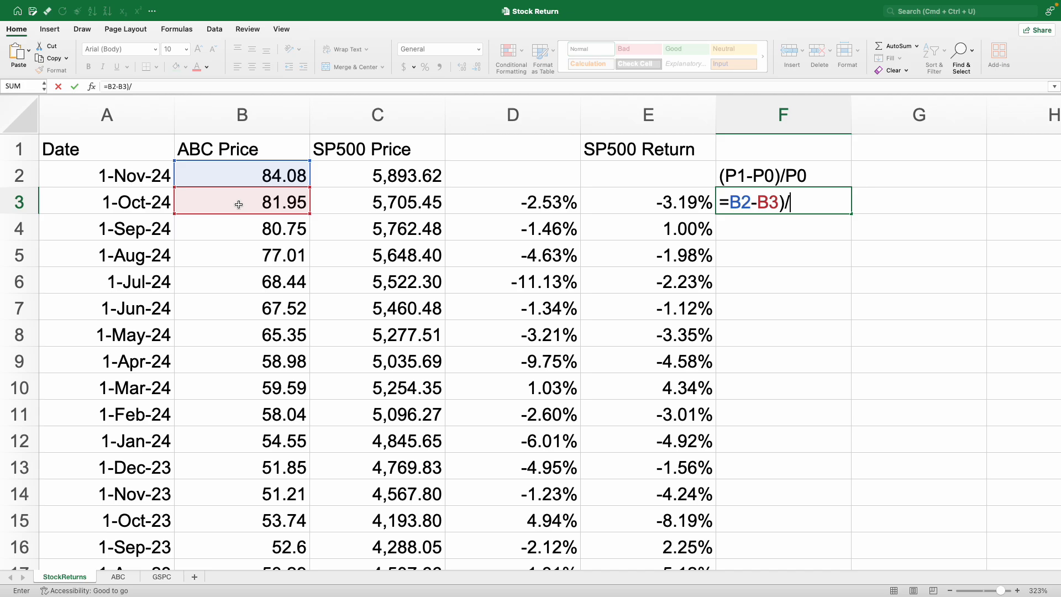
pyautogui.click(235, 170)
pyautogui.press('Escape')
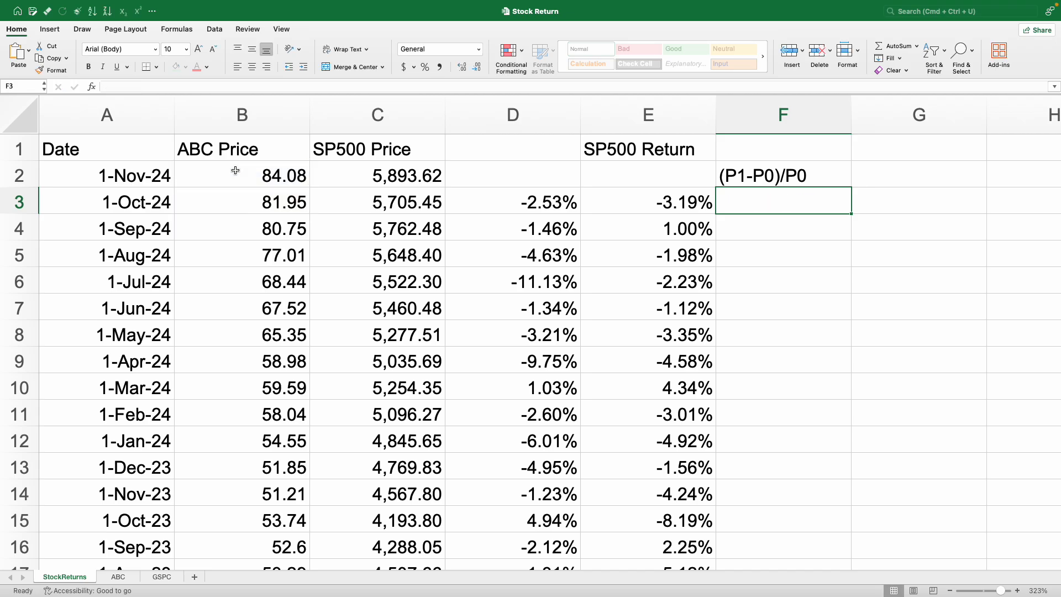
# - Enter the formula =(B2-B3)/B3 in cell F3 to calculate ABC's return from October to November 2024
pyautogui.write('=(')
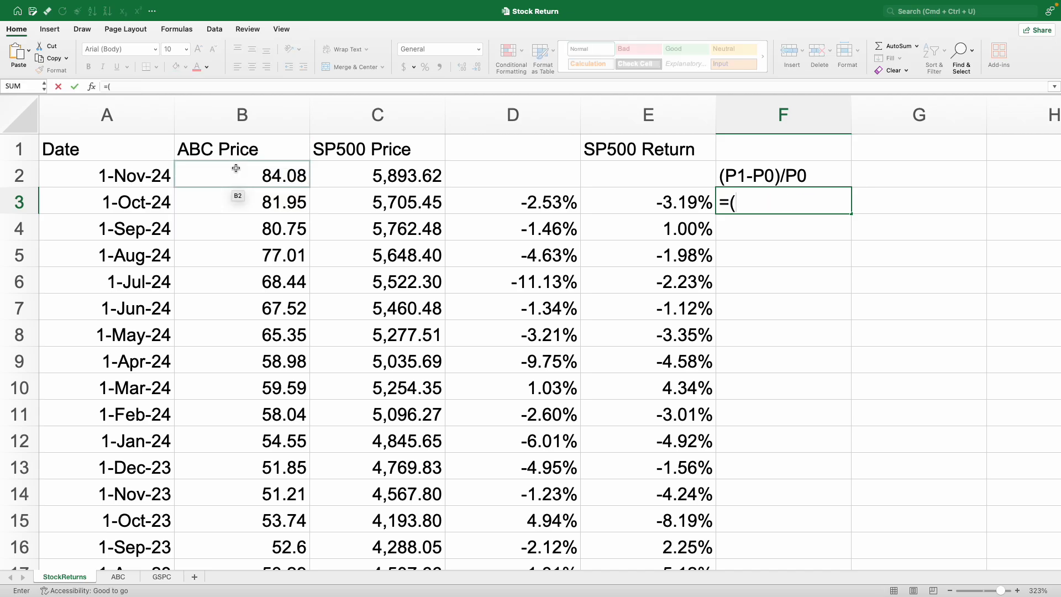
pyautogui.click(235, 169)
pyautogui.write('-')
pyautogui.click(235, 192)
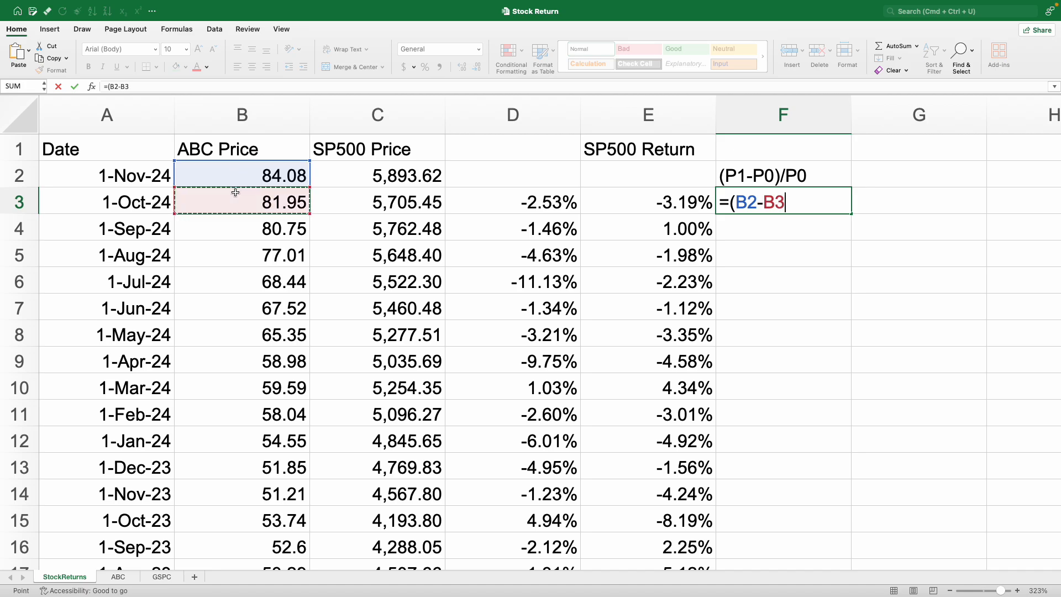
pyautogui.write(')/')
pyautogui.click(217, 201)
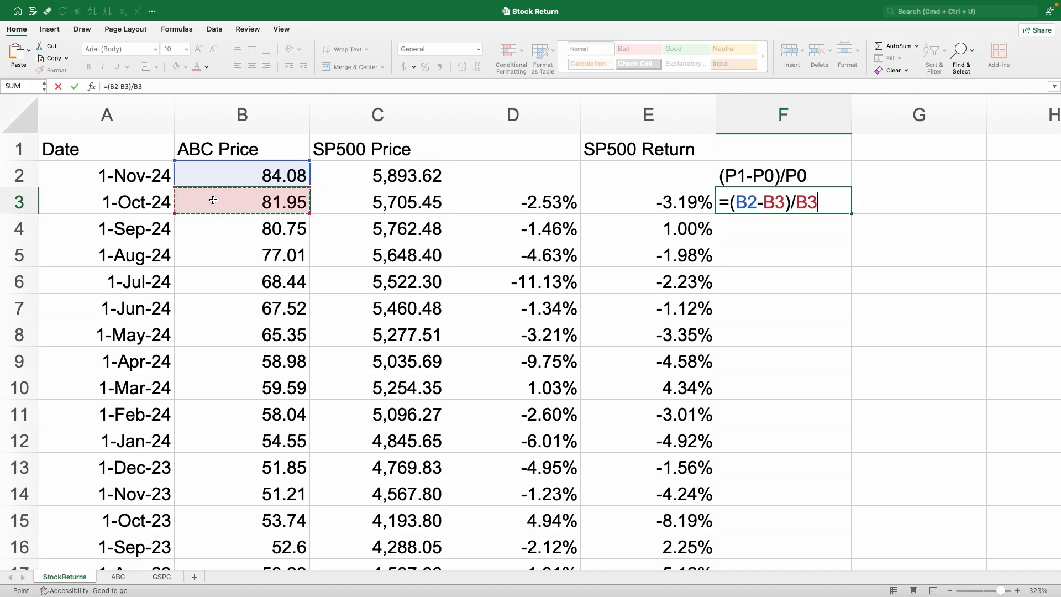
pyautogui.press('Return')
# - Format the return in cell F3 as a percentage with two decimal places
pyautogui.press('Up')
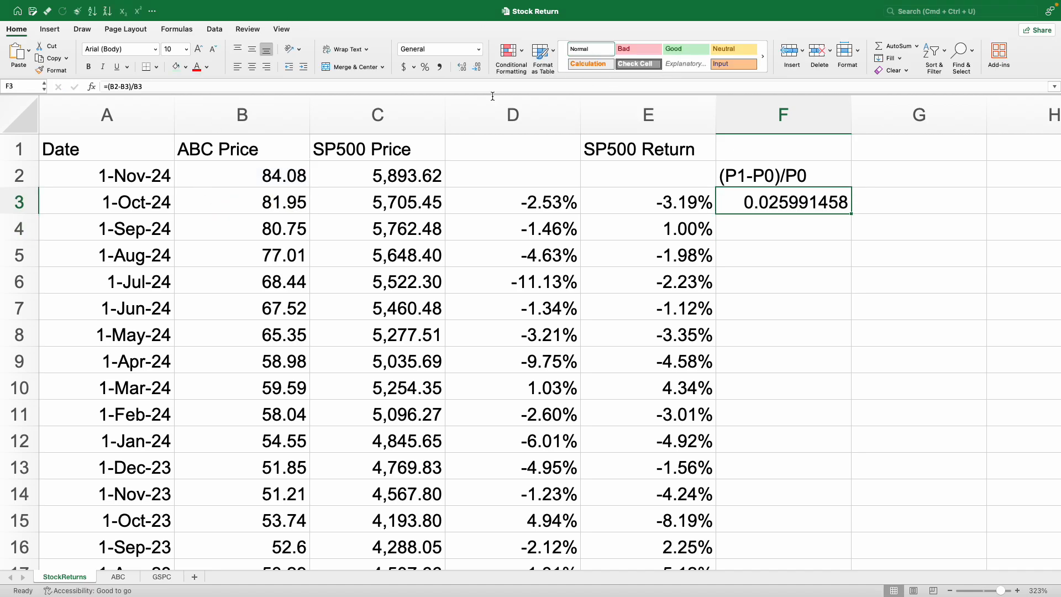
pyautogui.click(425, 67)
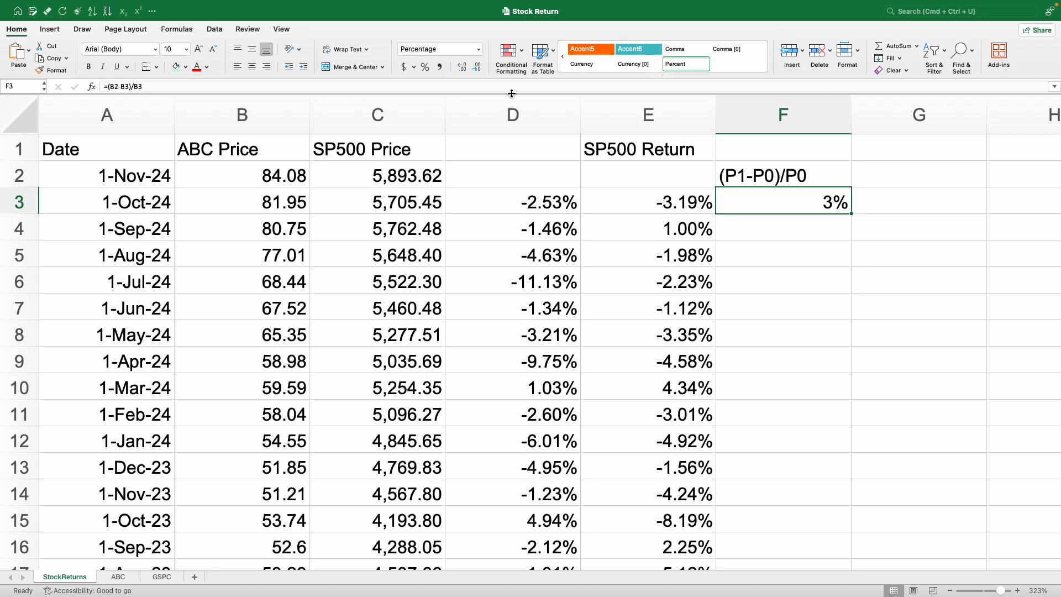
pyautogui.click(465, 68)
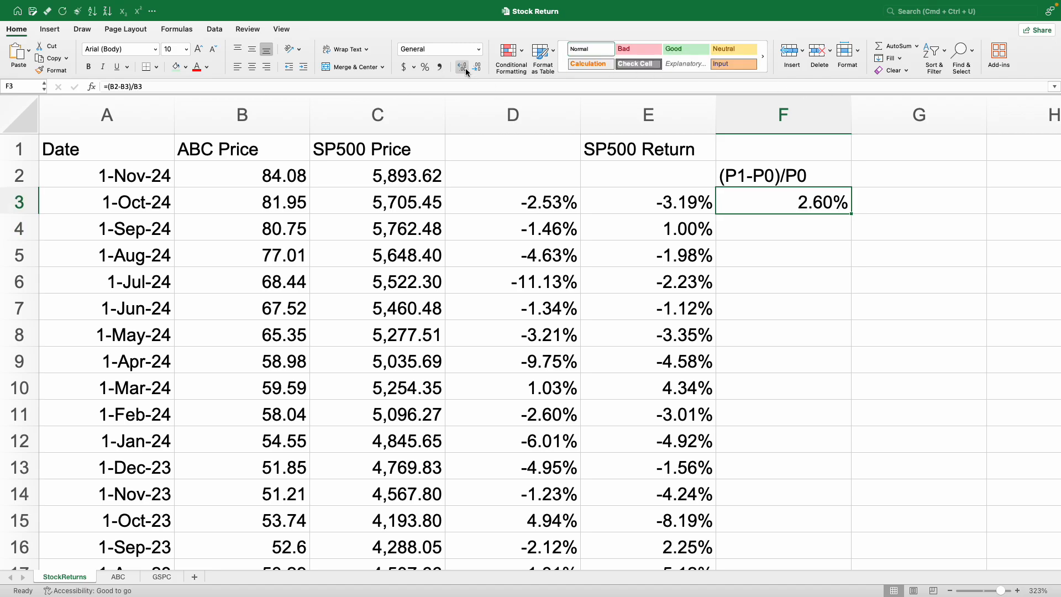
# - Examine the date column, the S&P 500 prices and the price cells referenced by the ABC return formula in D3
pyautogui.click(123, 113)
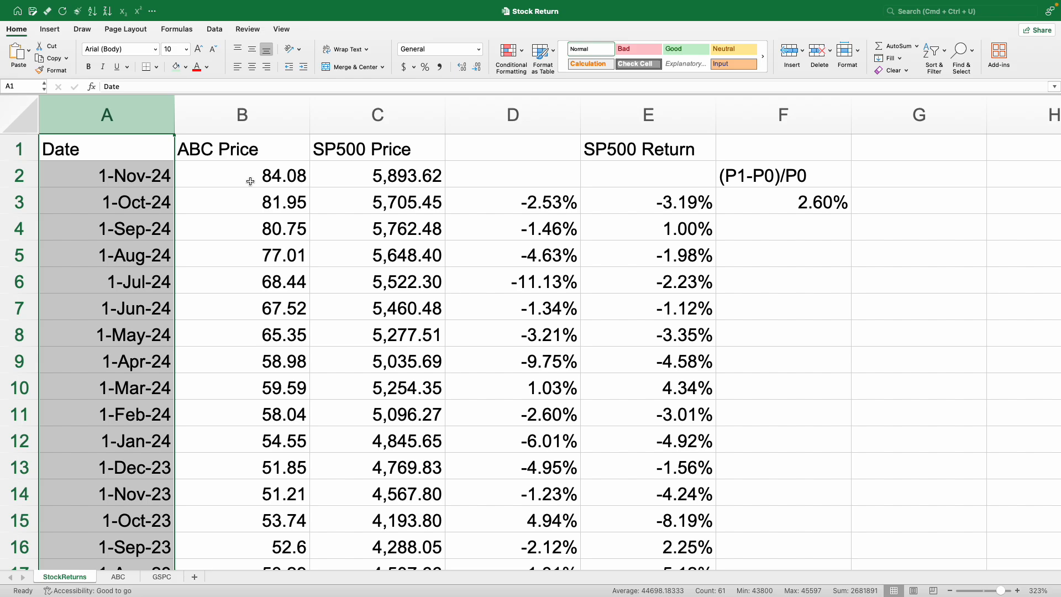
pyautogui.click(380, 207)
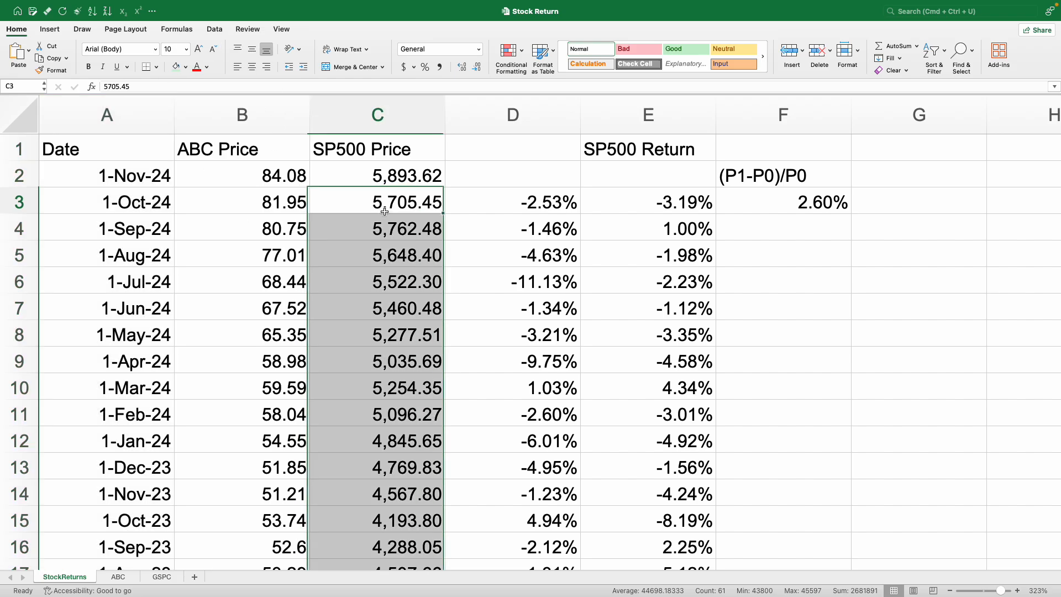
pyautogui.click(504, 199)
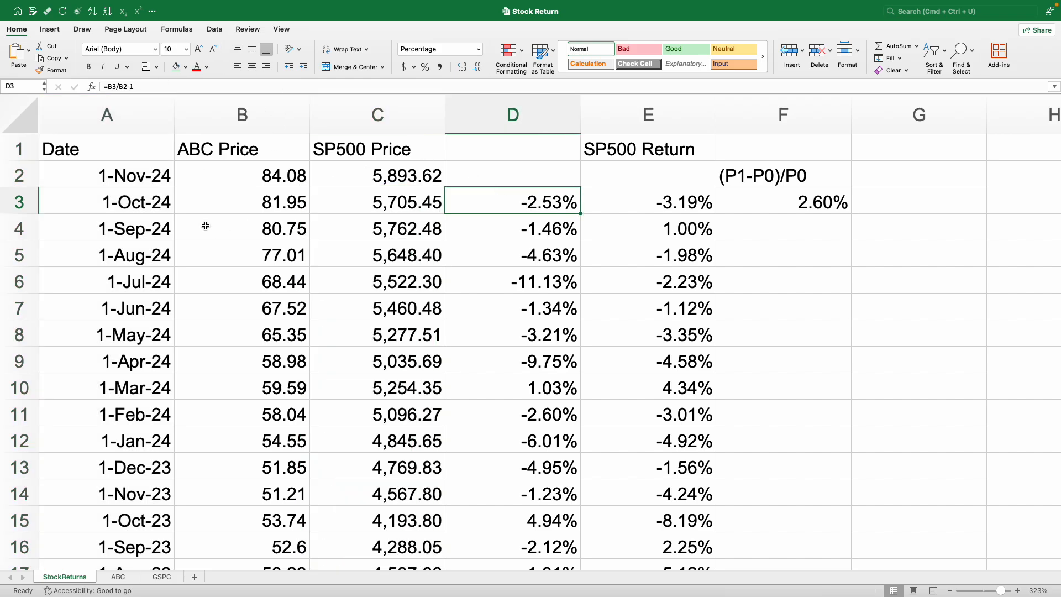
pyautogui.click(154, 87)
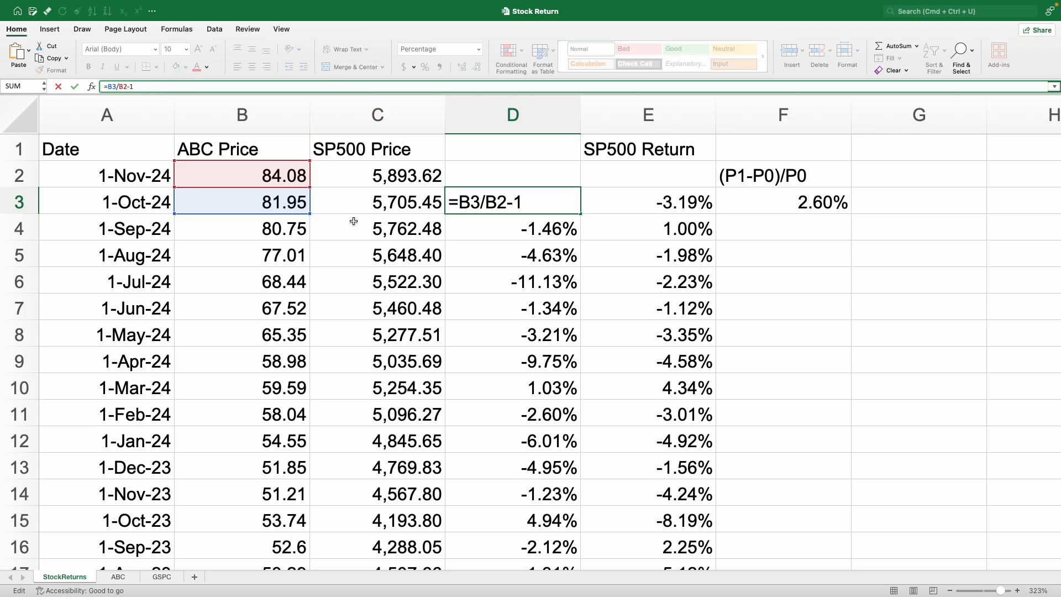
pyautogui.press('Return')
pyautogui.press('Up')
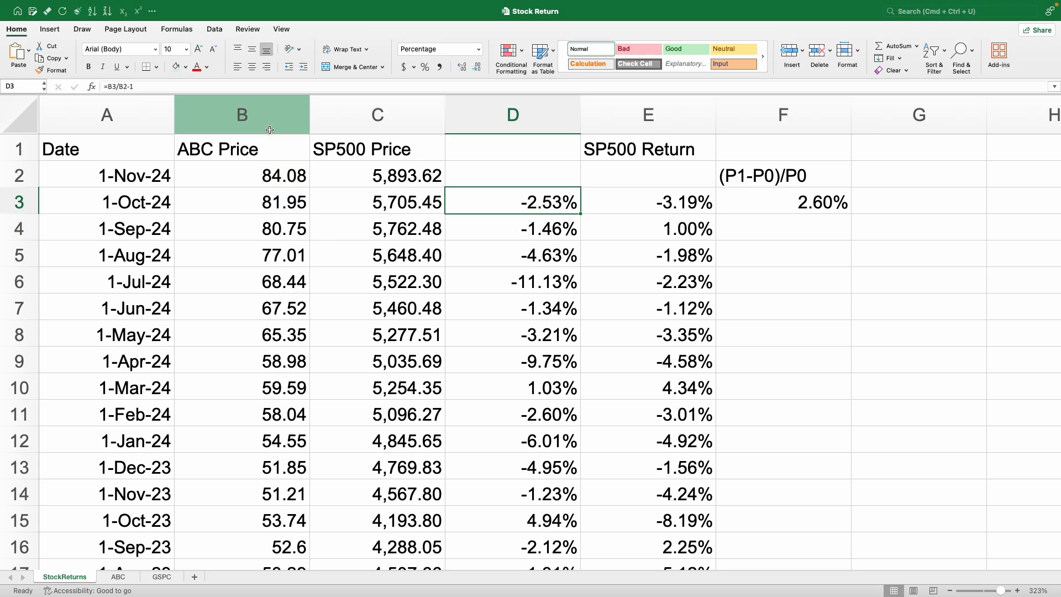
pyautogui.click(184, 87)
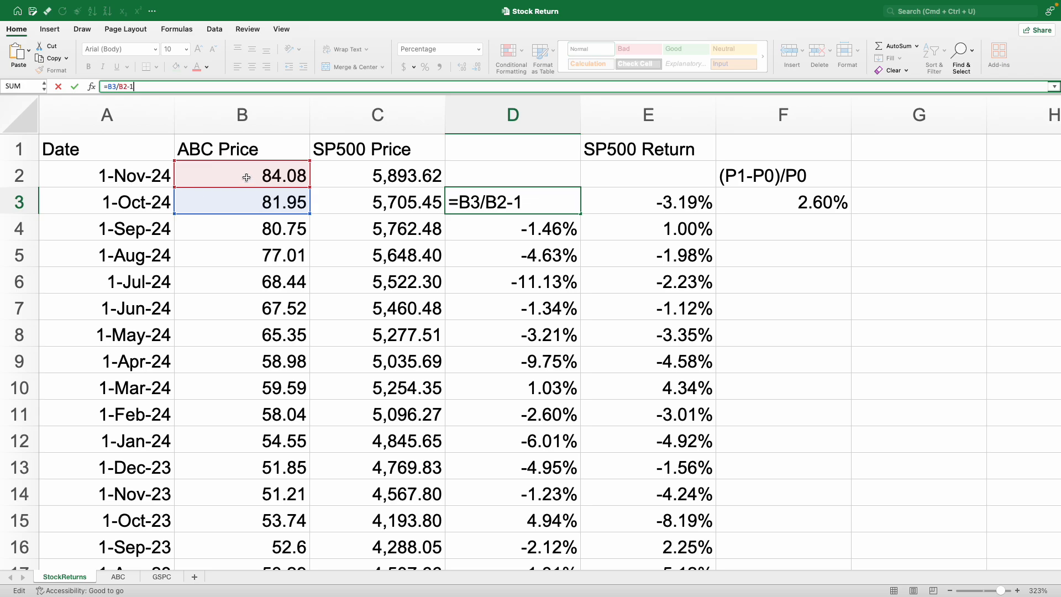
pyautogui.click(848, 205)
# - Enter the reversed return formula =(B3-B2)/B2 in cell F4 for comparison with the one in F3
pyautogui.click(818, 232)
pyautogui.write('=')
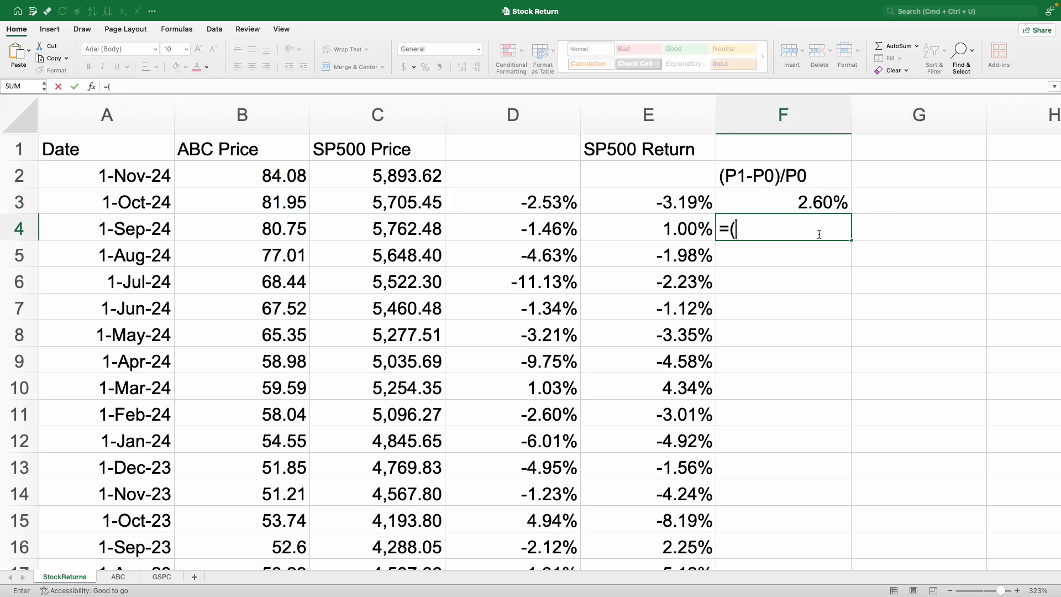
pyautogui.write('(')
pyautogui.click(288, 204)
pyautogui.write('-')
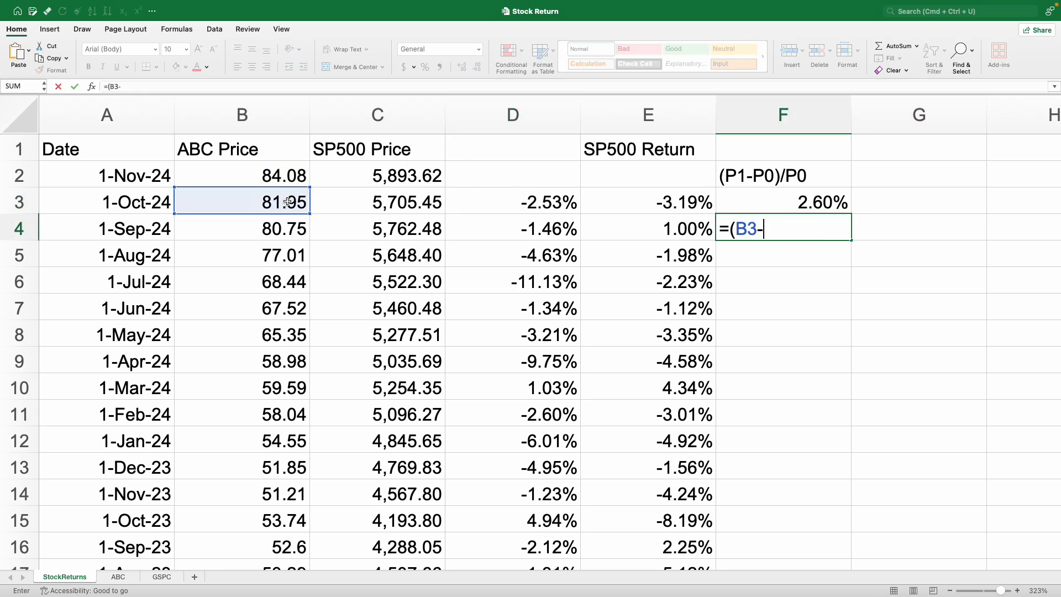
pyautogui.click(280, 183)
pyautogui.write(')/')
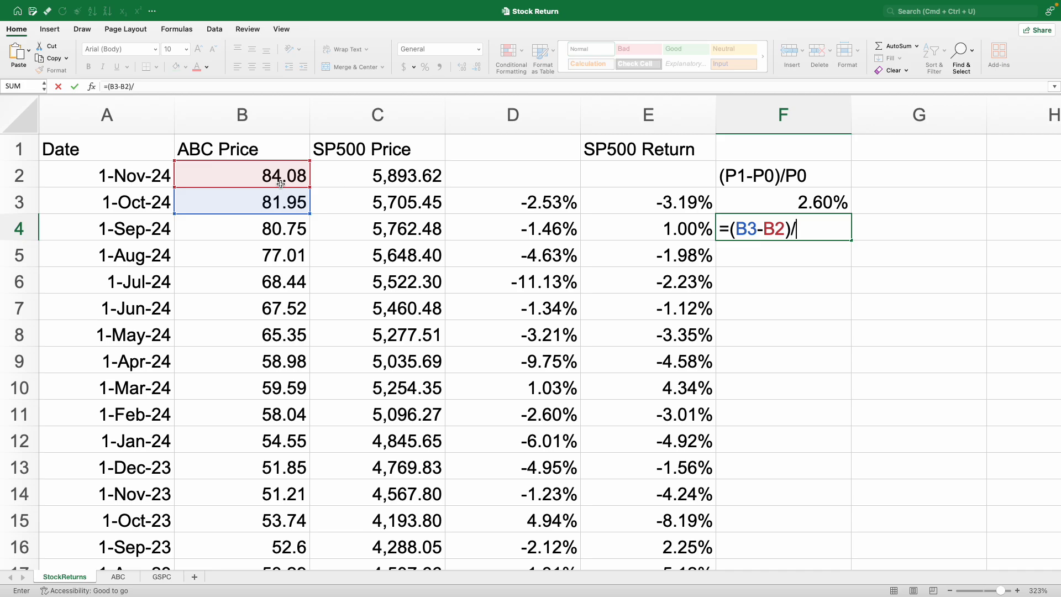
pyautogui.click(259, 177)
pyautogui.press('Return')
# - Copy the percentage format of cell F3 to F4 and make the F4 value bold and red
pyautogui.press('Up')
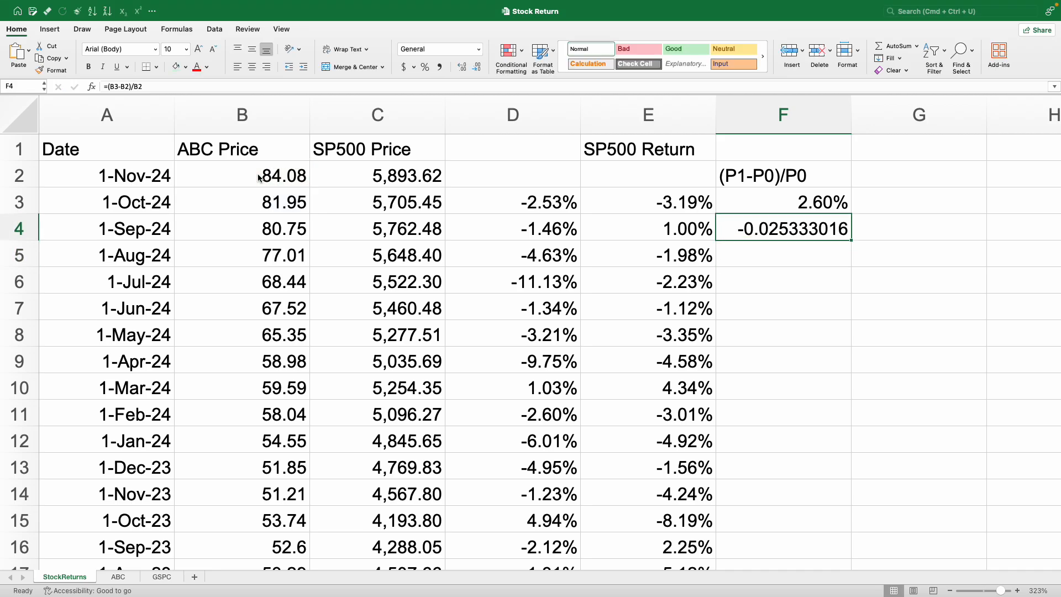
pyautogui.press('Return')
pyautogui.press('Up')
pyautogui.press('Up')
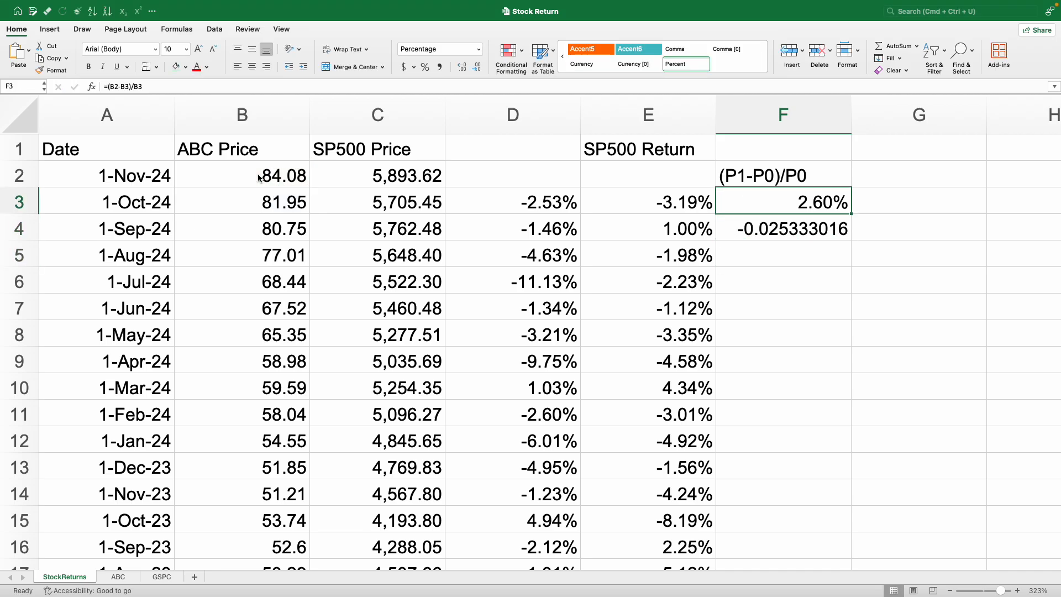
pyautogui.click(48, 71)
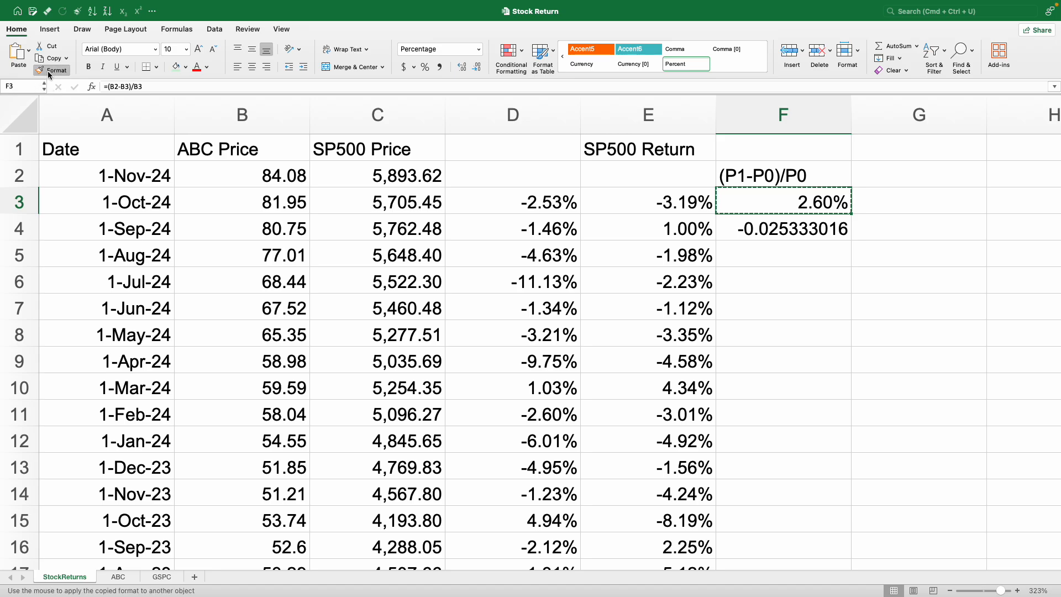
pyautogui.press('Down')
pyautogui.press('Return')
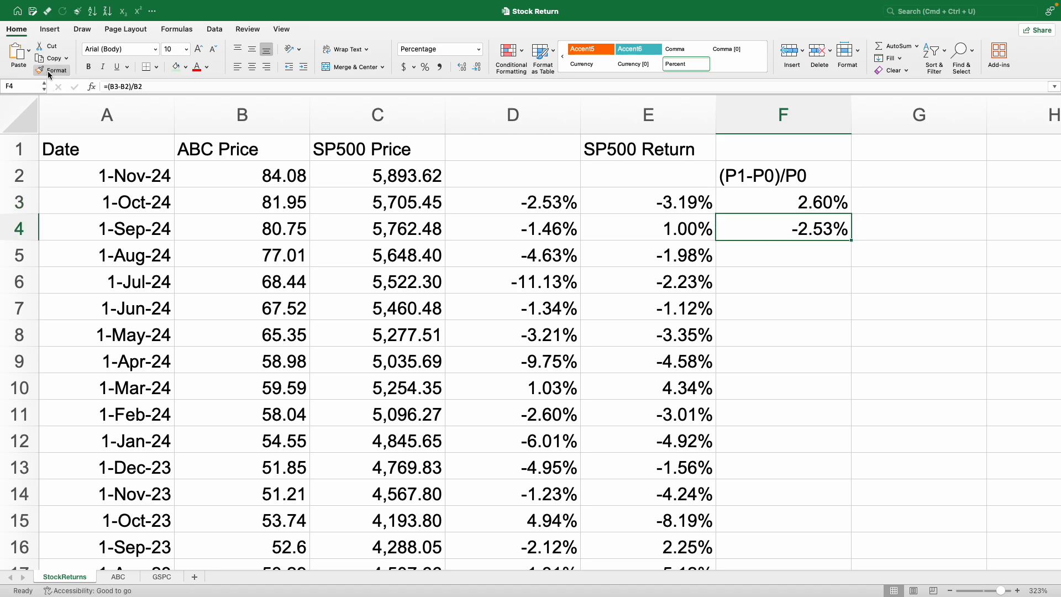
pyautogui.click(197, 67)
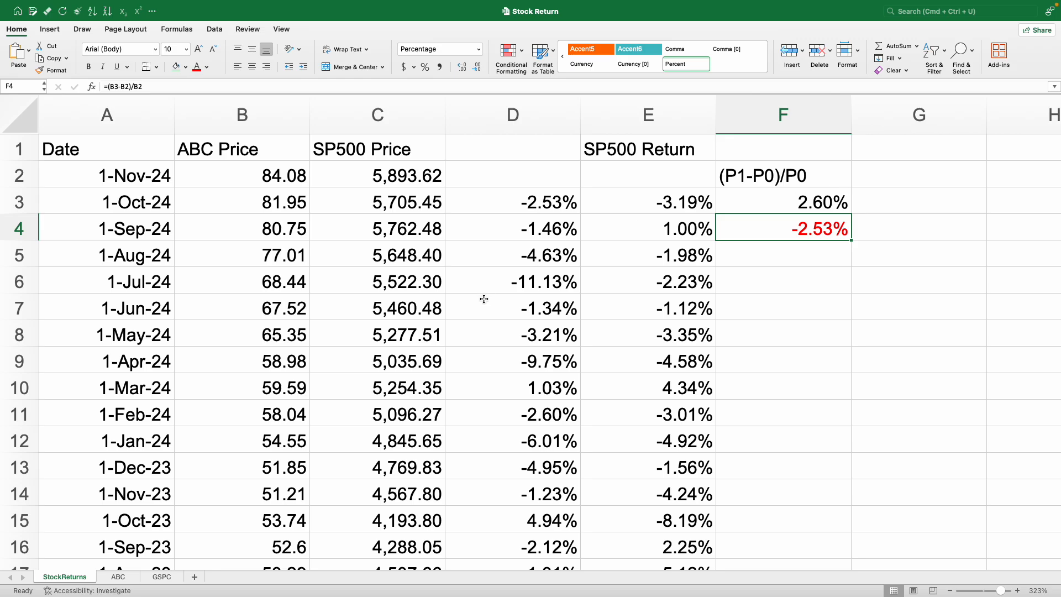
# - Examine the November and October 2024 ABC prices against the formula in D3 and the written return formula in F2
pyautogui.click(111, 173)
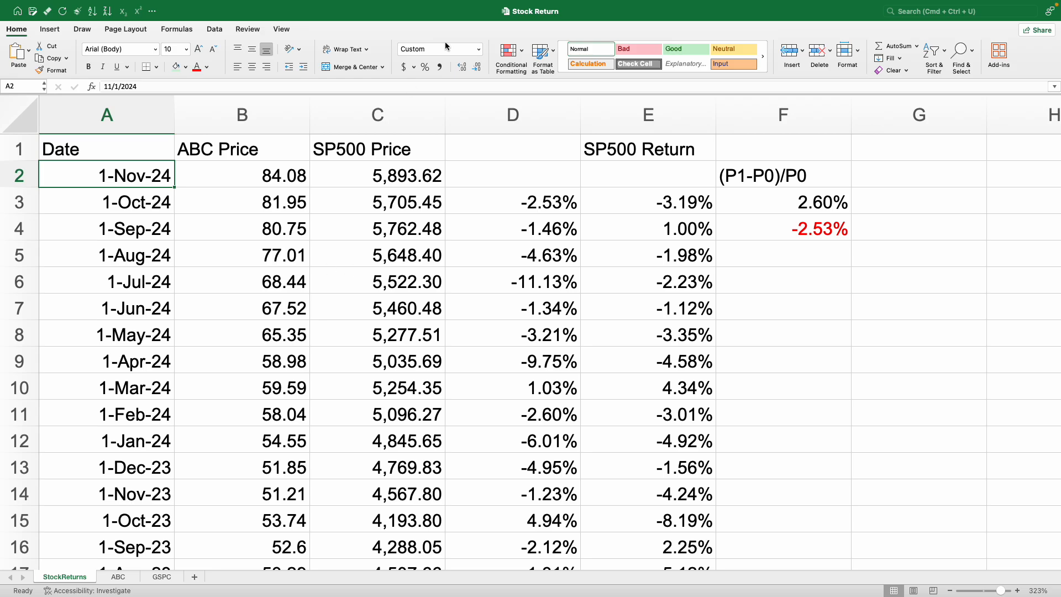
pyautogui.moveTo(277, 188); pyautogui.dragTo(263, 225)
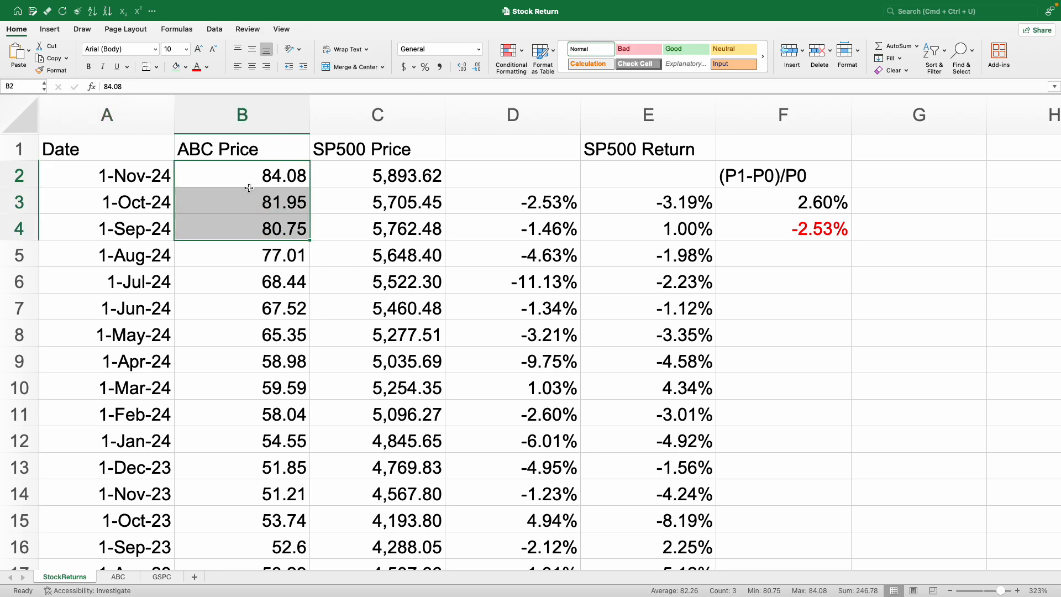
pyautogui.moveTo(231, 174); pyautogui.dragTo(226, 202)
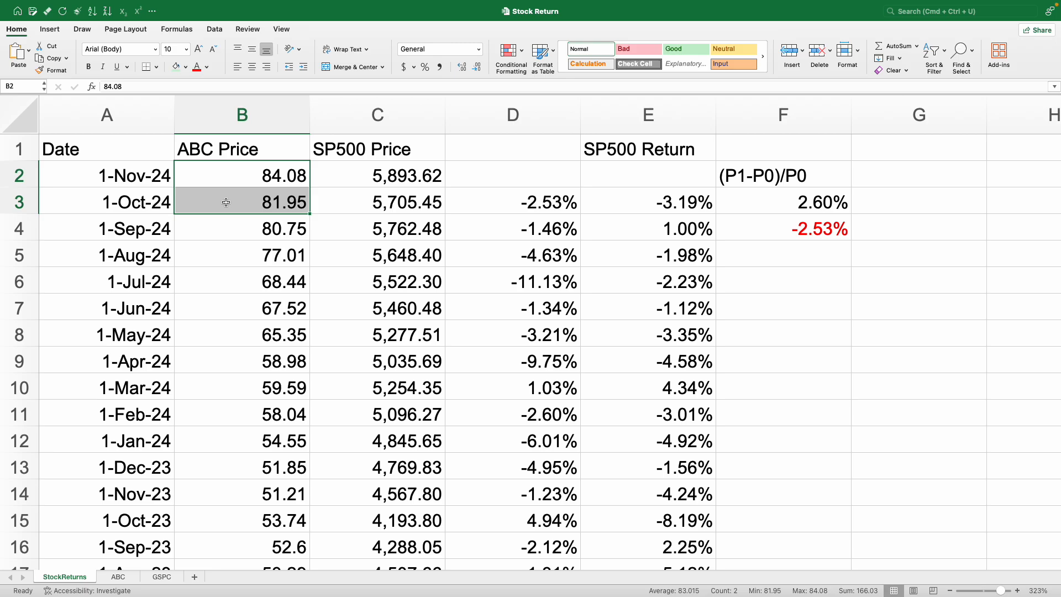
pyautogui.keyDown('super'); pyautogui.click(488, 205); pyautogui.keyUp('super')
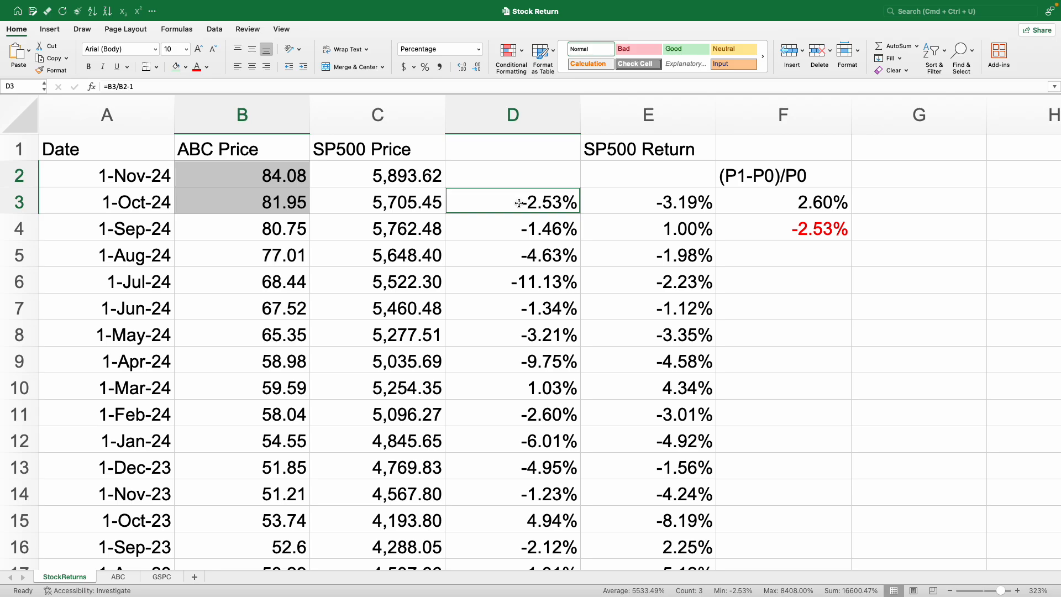
pyautogui.click(227, 202)
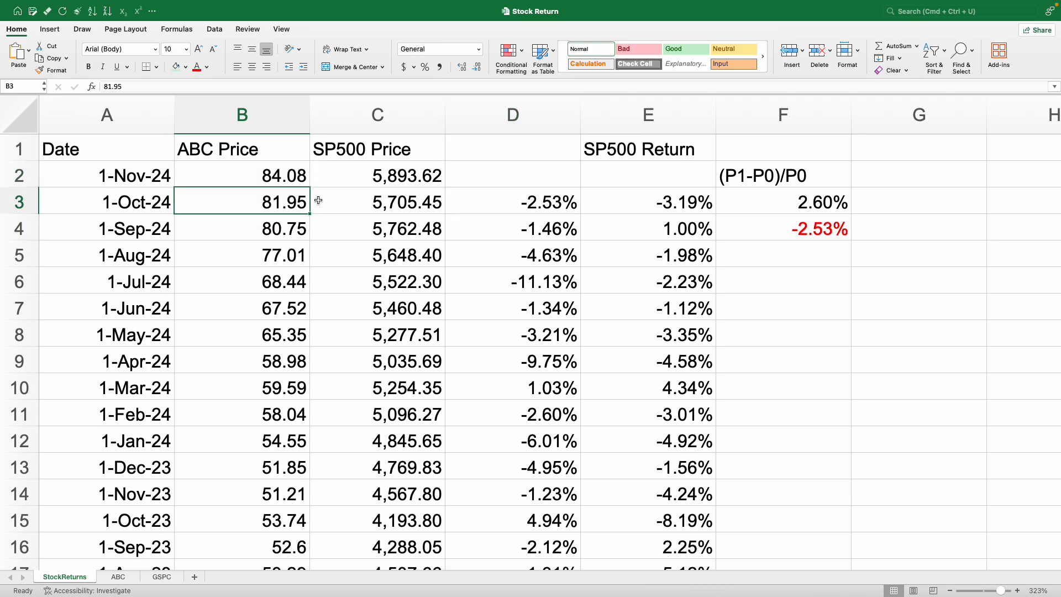
pyautogui.click(248, 177)
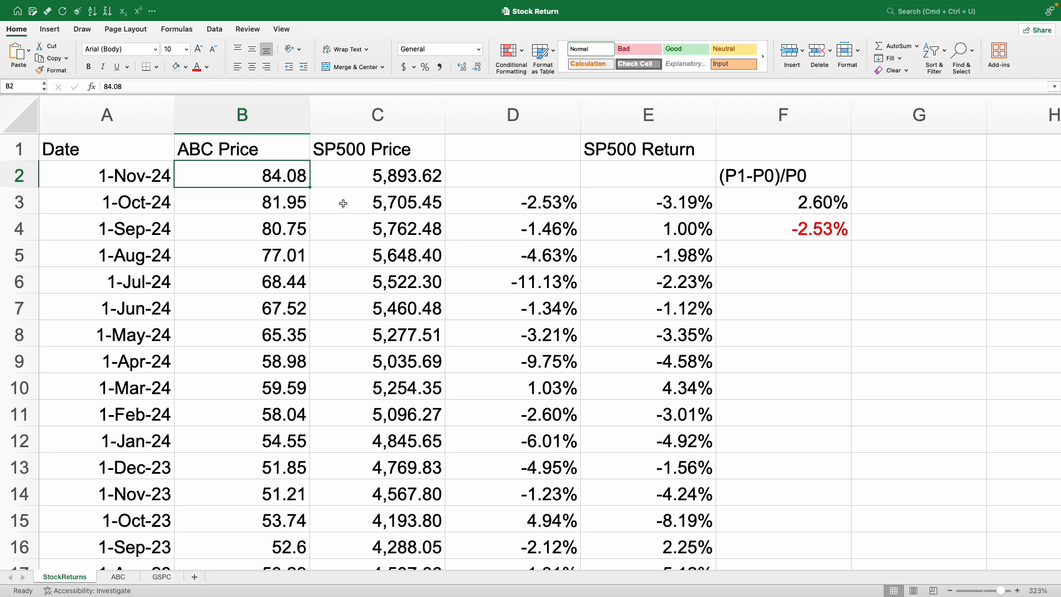
pyautogui.click(536, 211)
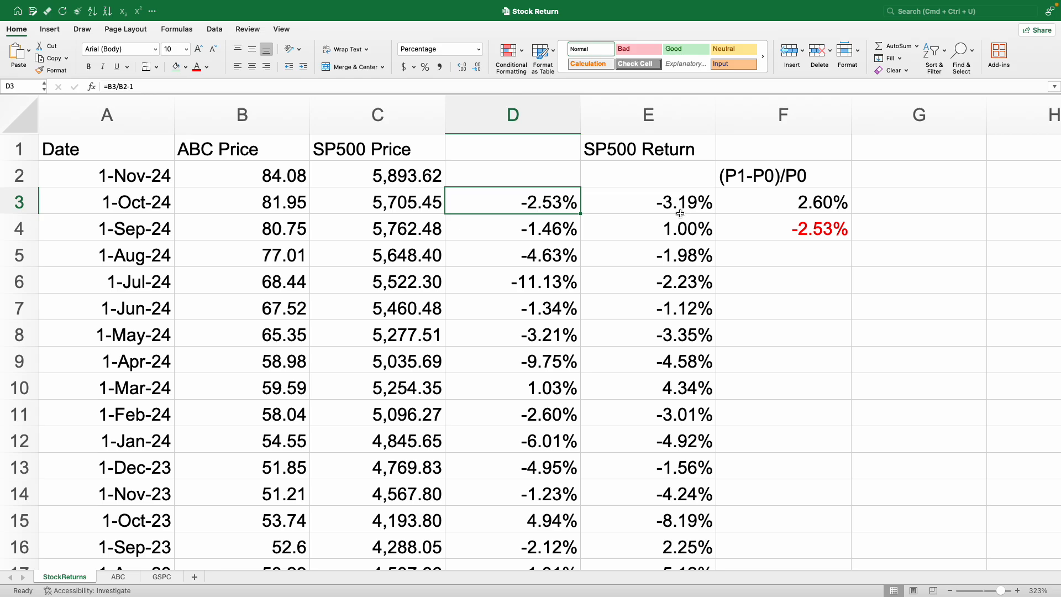
pyautogui.click(760, 174)
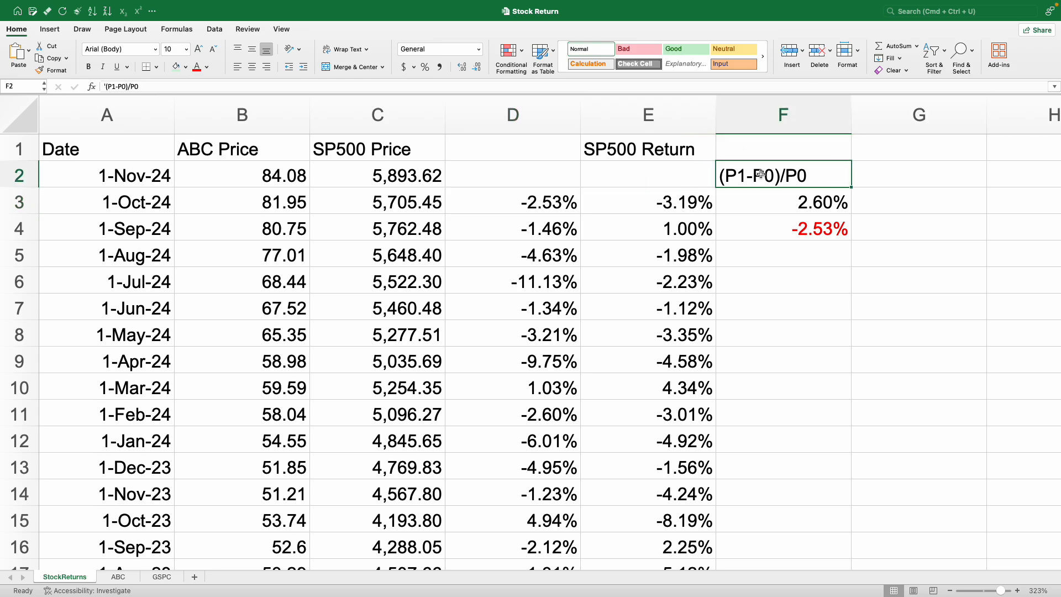
# - Extend the written return formula in cell F2 to read (P1-P0)/P0 = P1/P0-1
pyautogui.click(205, 86)
pyautogui.write('= P1/')
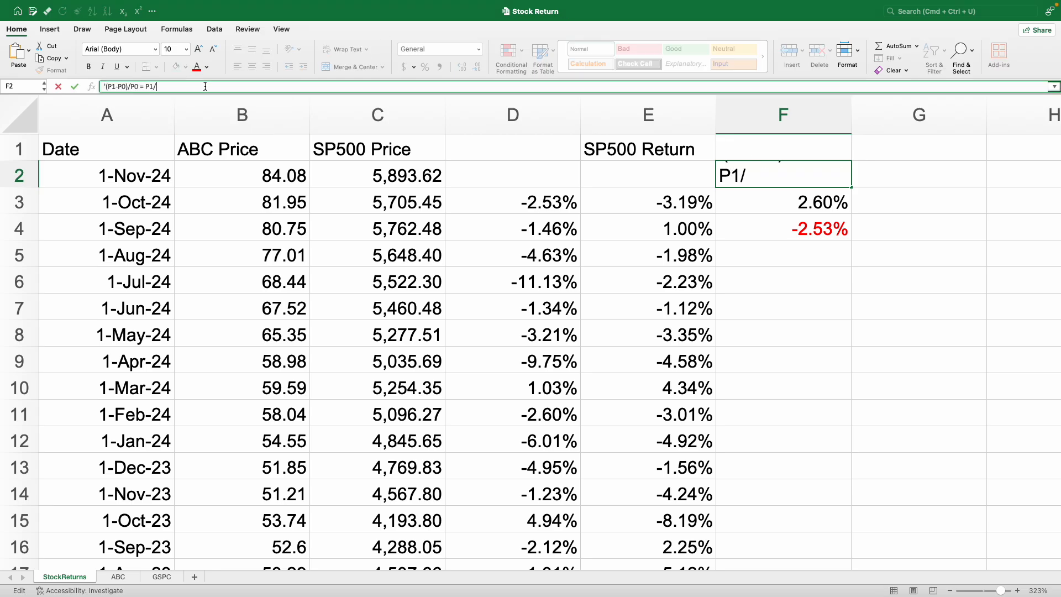
pyautogui.write('p0-1')
pyautogui.press('Return')
pyautogui.press('Up')
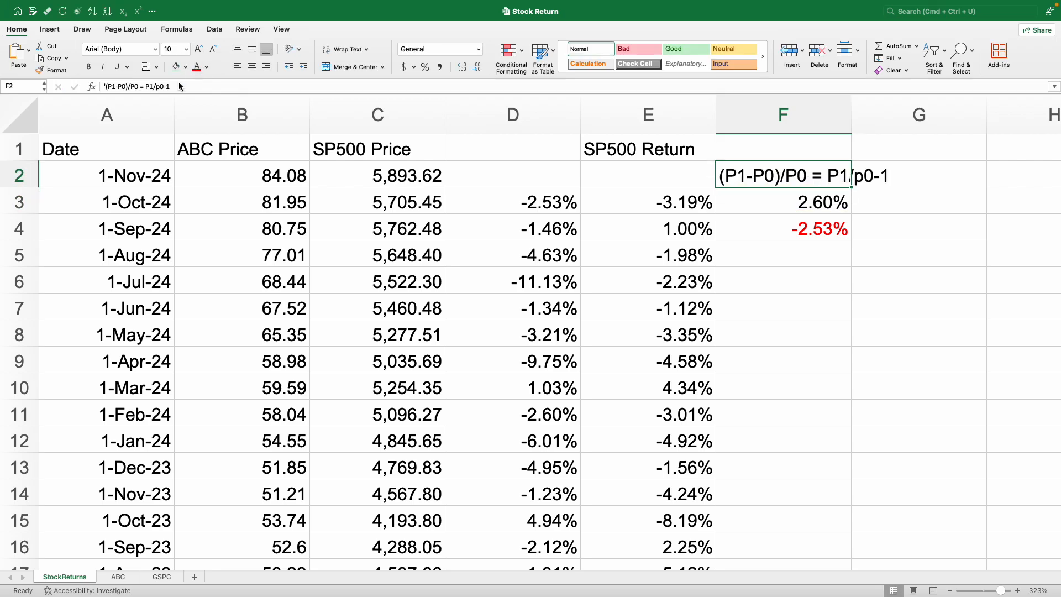
pyautogui.click(158, 86)
pyautogui.press('BackSpace')
pyautogui.write('P')
pyautogui.press('Return')
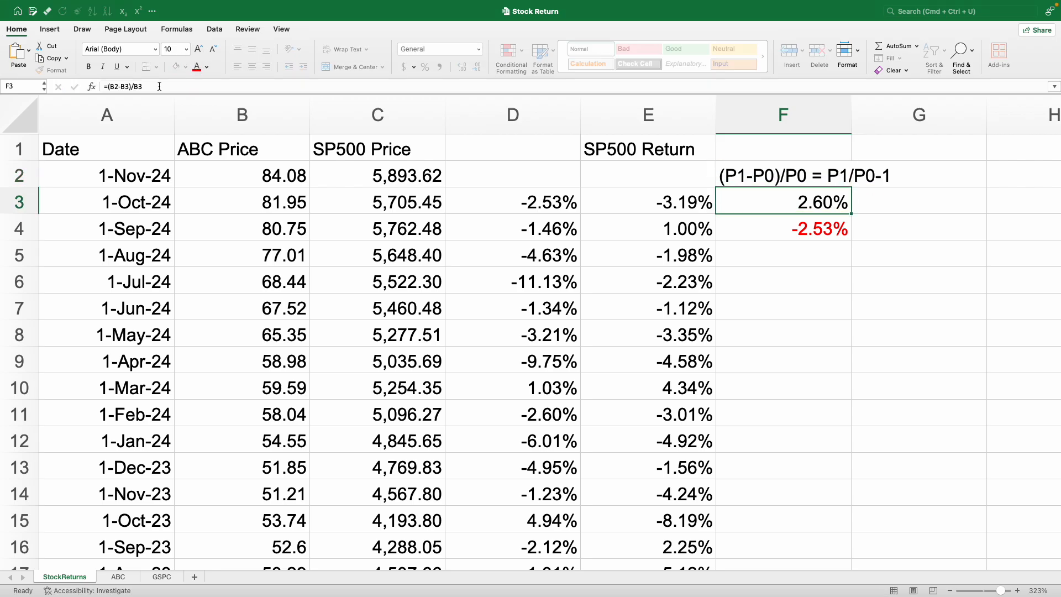
# - Enter the return formula =(B2-B3)/B3 in cell G4, beside the reversed one in F4
pyautogui.press('Right')
pyautogui.press('Right')
pyautogui.press('Left')
pyautogui.press('Left')
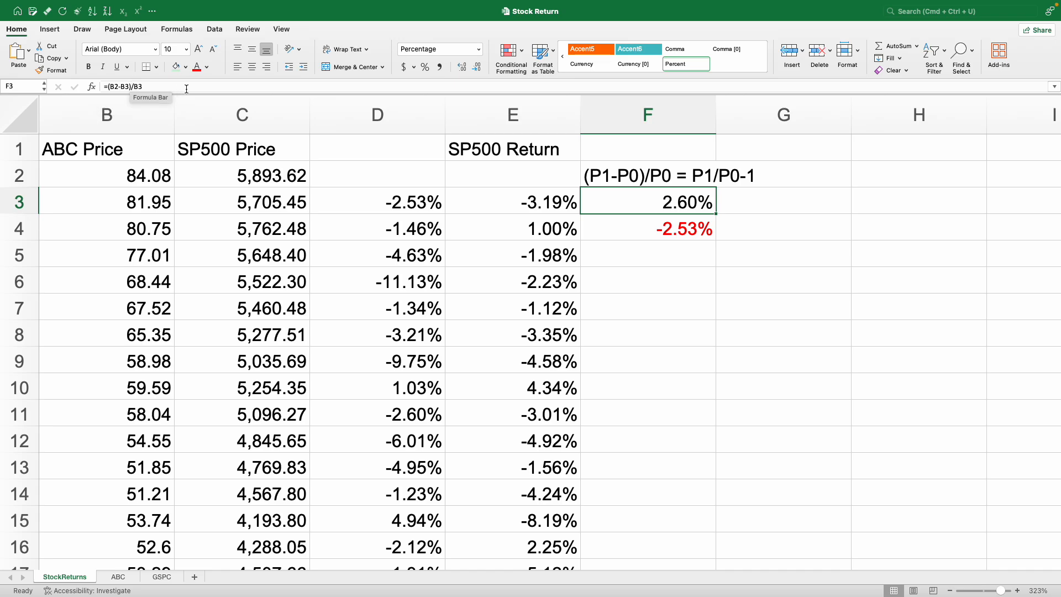
pyautogui.press('Down')
pyautogui.press('Right')
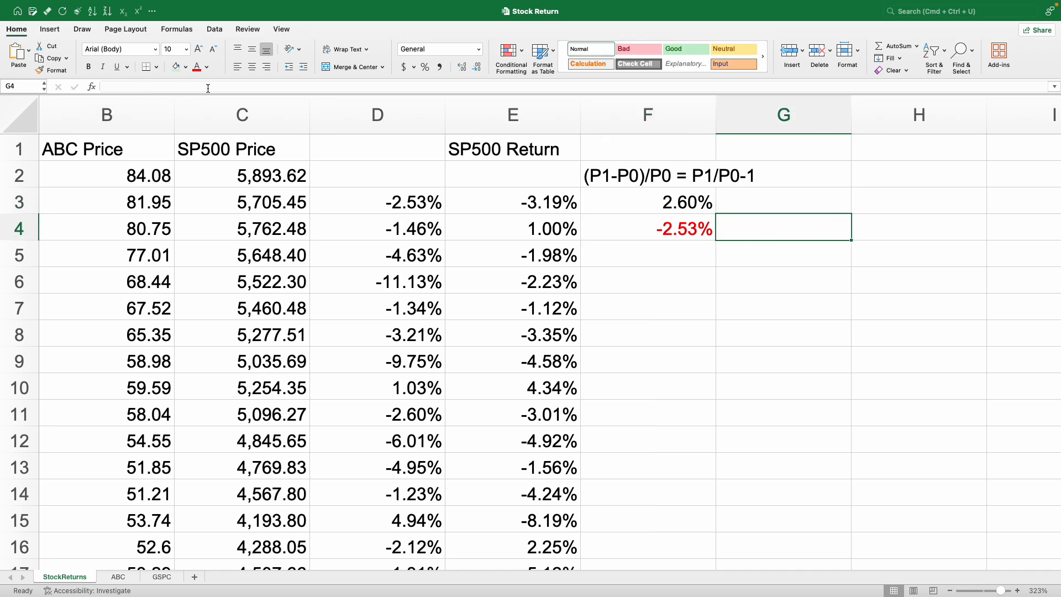
pyautogui.write('=(b2-')
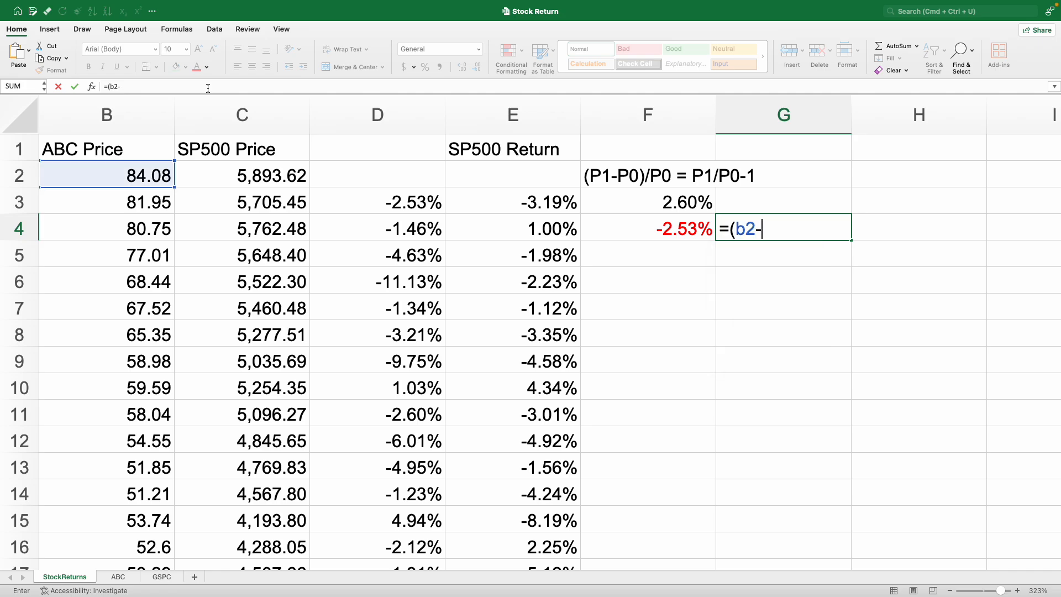
pyautogui.write('b3)/')
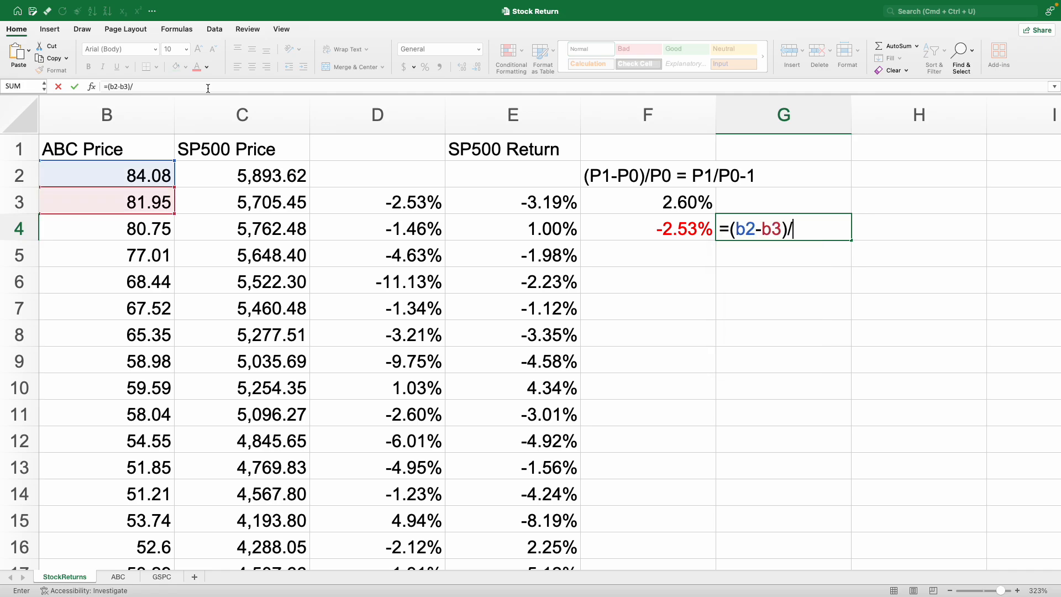
pyautogui.write('b3')
pyautogui.press('Return')
pyautogui.press('Up')
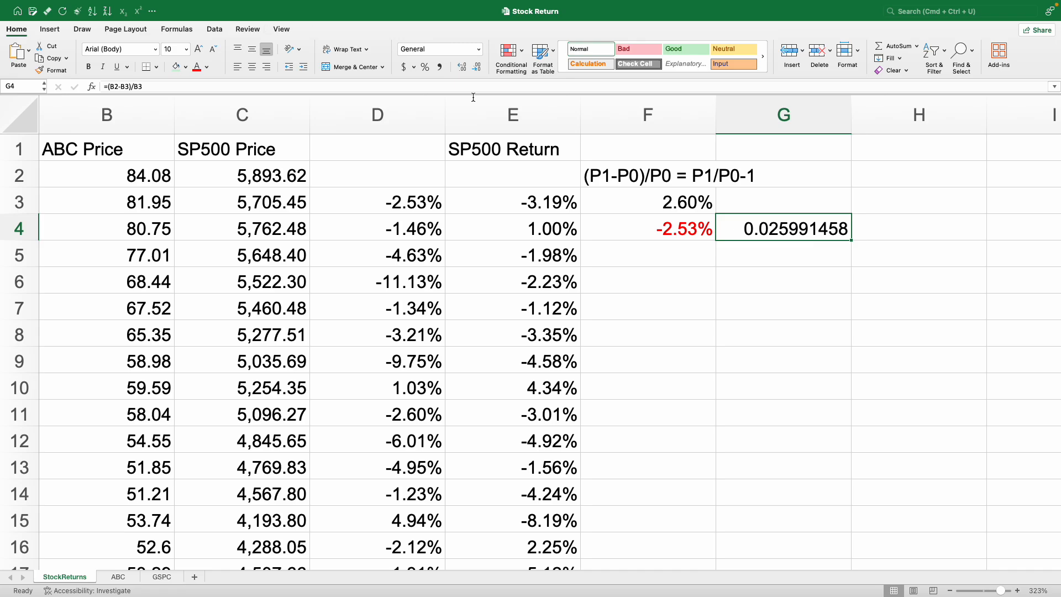
# - Compare the formulas in F4 and G4 and delete the contents of both cells
pyautogui.click(663, 231)
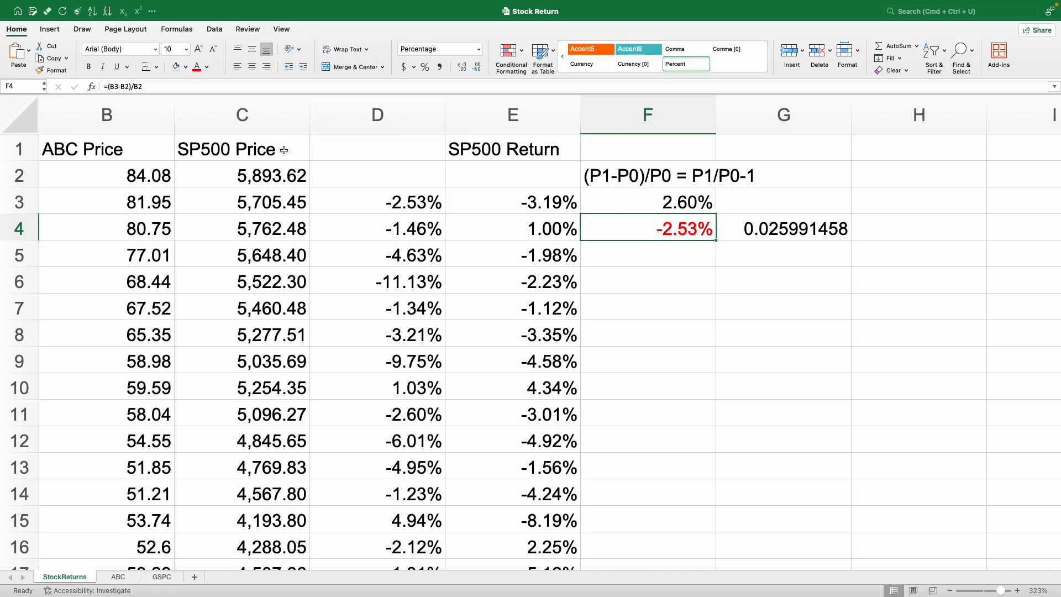
pyautogui.press('Right')
pyautogui.press('Left')
pyautogui.press('Right')
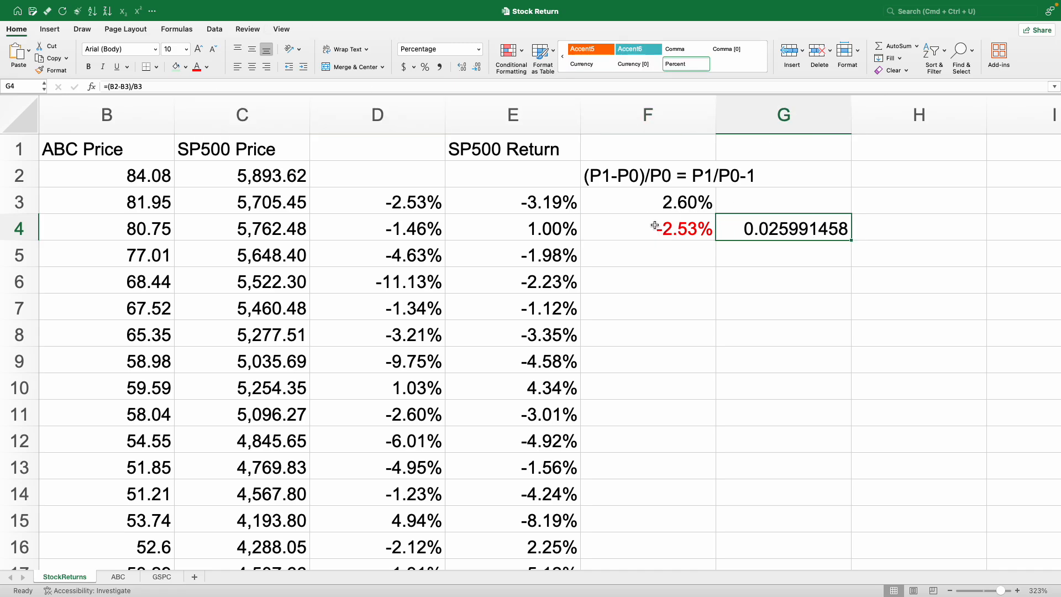
pyautogui.hotkey('shift', 'Left')
pyautogui.press('Delete')
# - Clear all remaining notes and test calculations from columns F and G
pyautogui.press('Left')
pyautogui.press('Left')
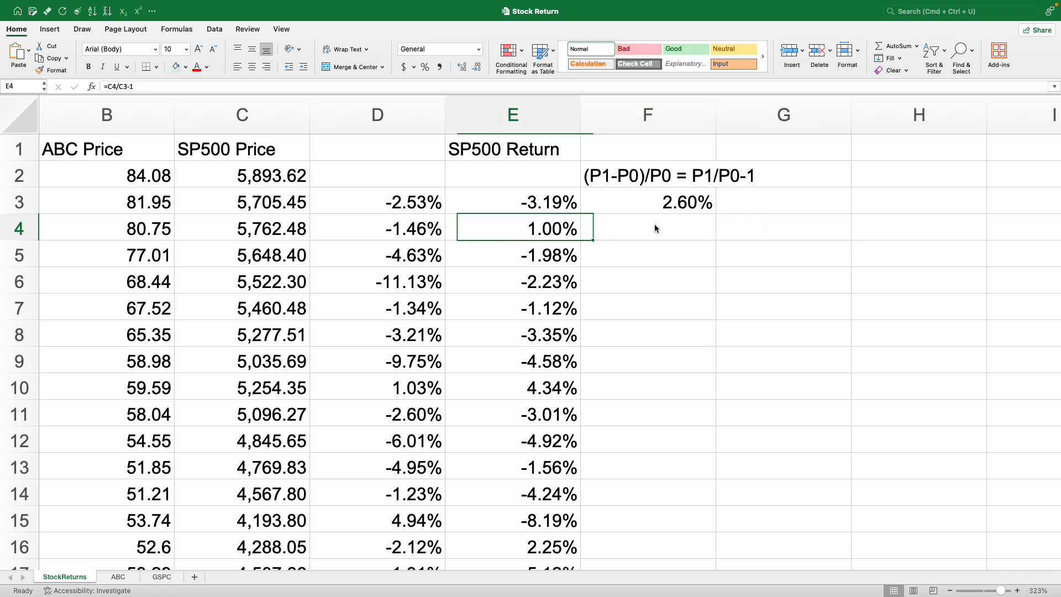
pyautogui.press('Left')
pyautogui.press('Left')
pyautogui.press('Left')
pyautogui.press('Left')
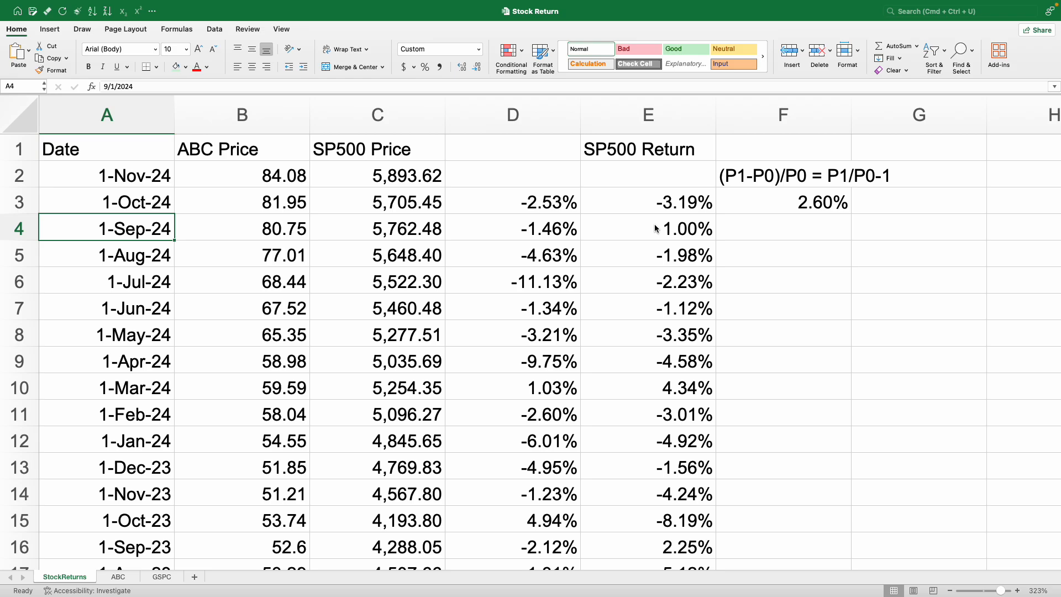
pyautogui.click(137, 175)
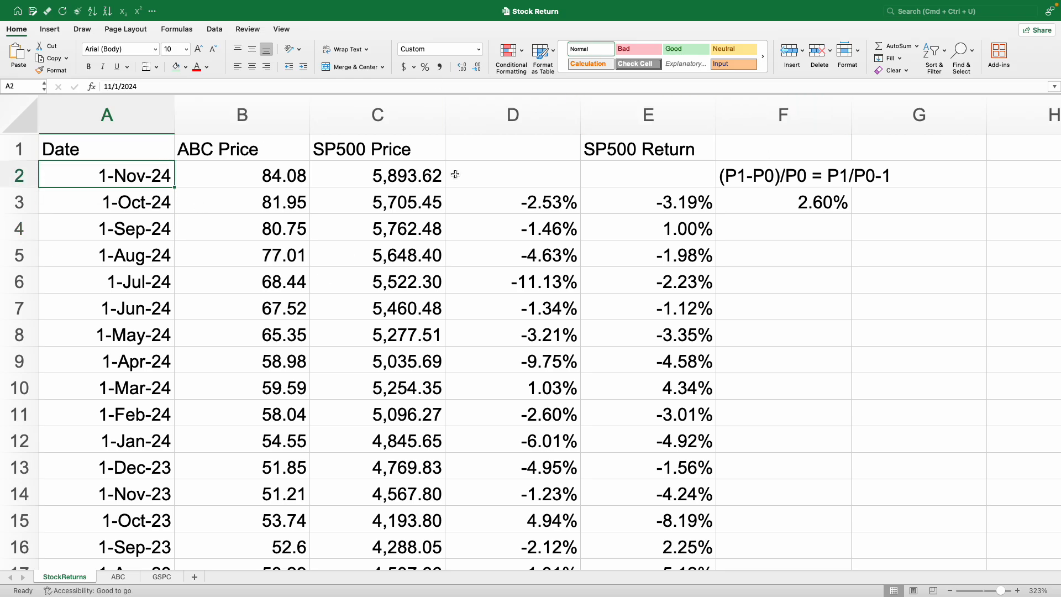
pyautogui.moveTo(806, 124); pyautogui.dragTo(859, 124)
pyautogui.press('Delete')
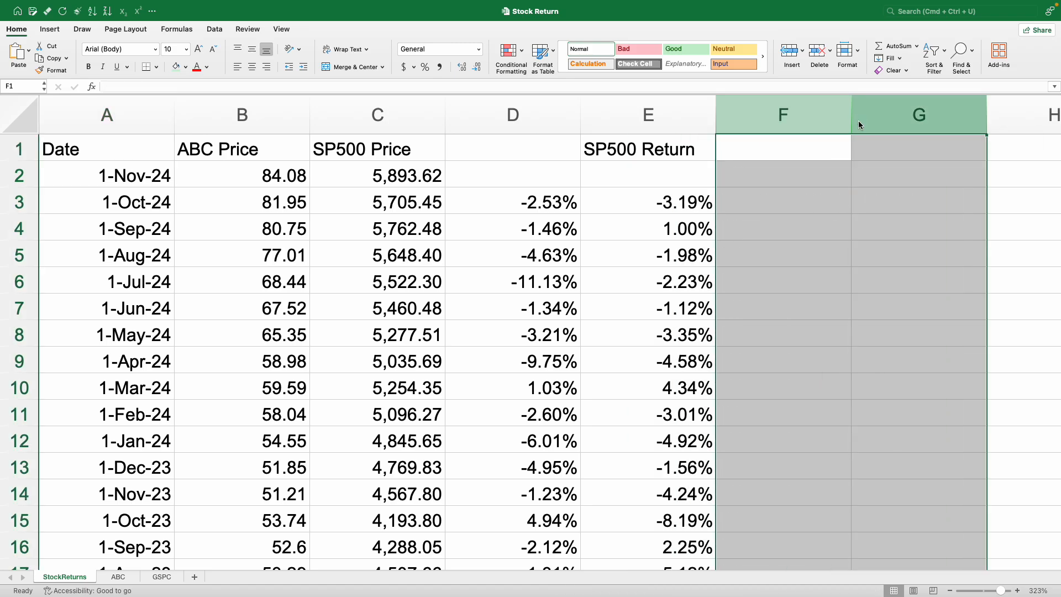
# - Copy the entire StockReturns sheet into a new worksheet starting at cell A1
pyautogui.click(34, 109)
pyautogui.press('super+c')
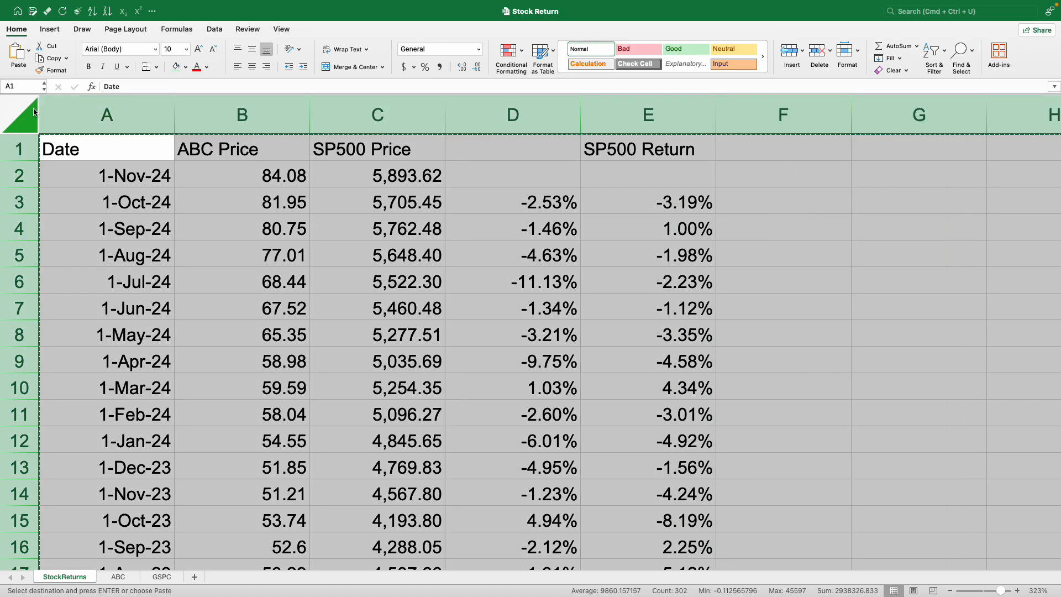
pyautogui.click(193, 578)
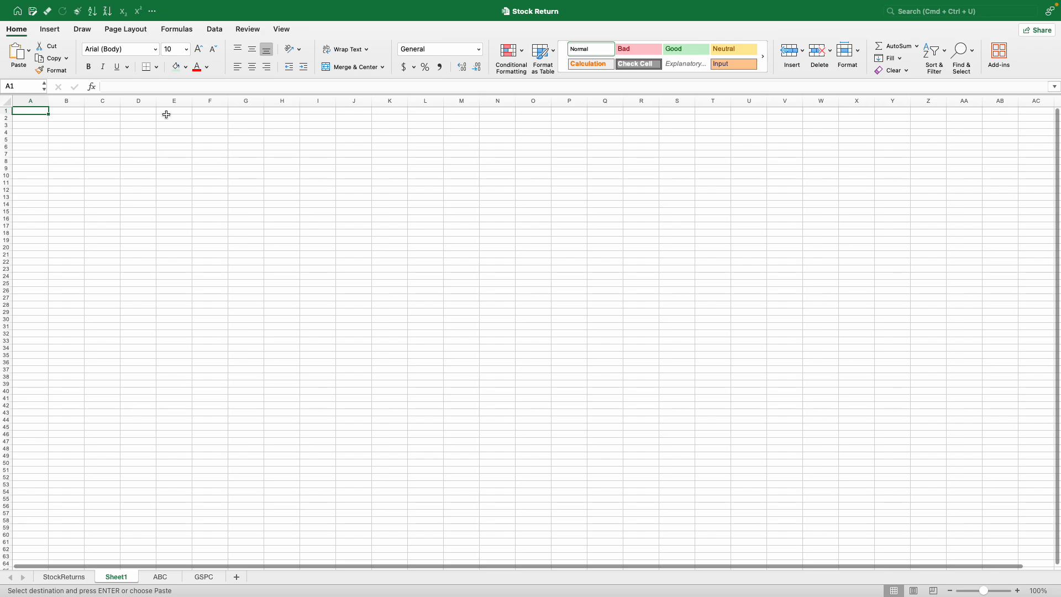
pyautogui.press('super+v')
pyautogui.scroll(3, 145, 196)
pyautogui.scroll(2, 144, 196)
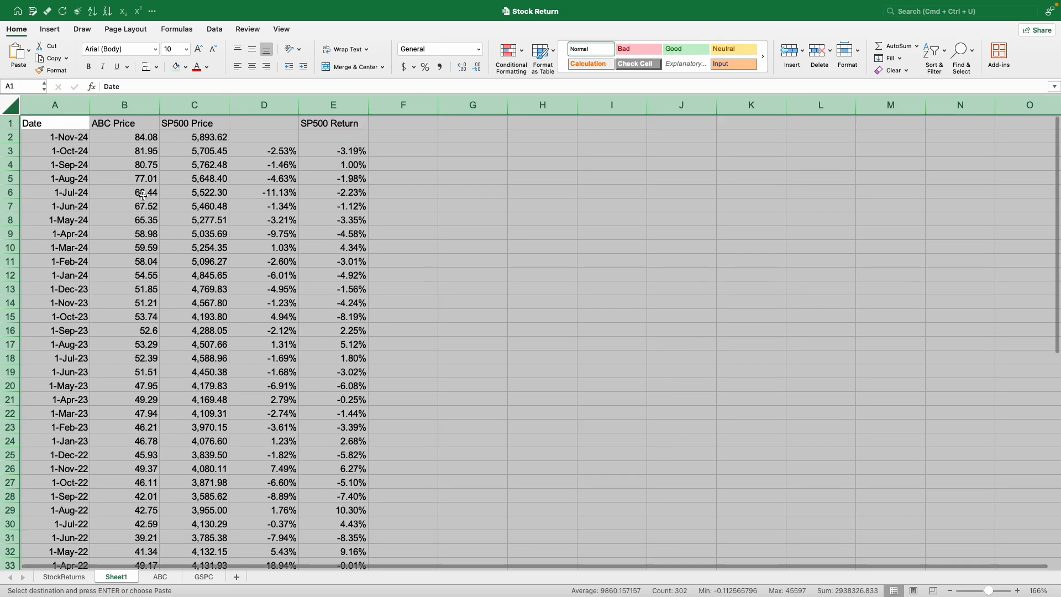
# - Sort columns A to E of the new sheet by Date from Oldest to Newest, treating the first row as headers
pyautogui.click(9, 104)
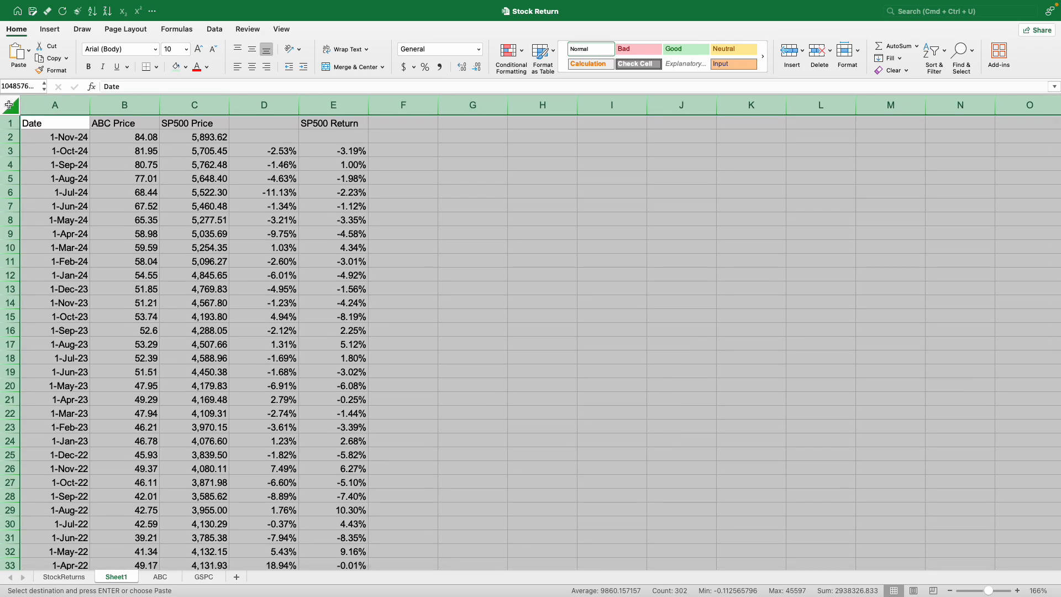
pyautogui.moveTo(39, 105); pyautogui.dragTo(322, 118)
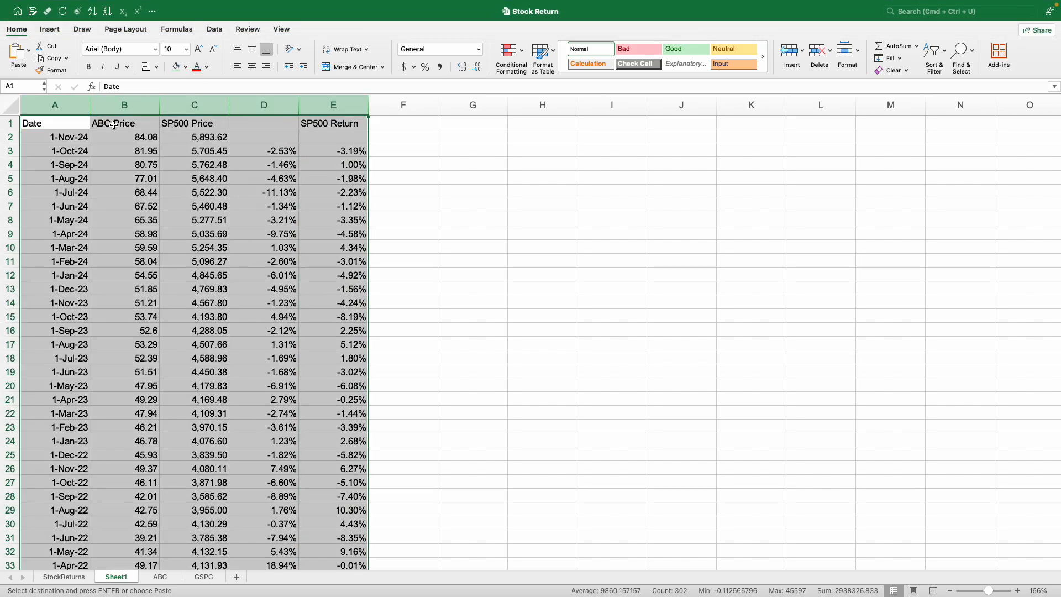
pyautogui.click(215, 33)
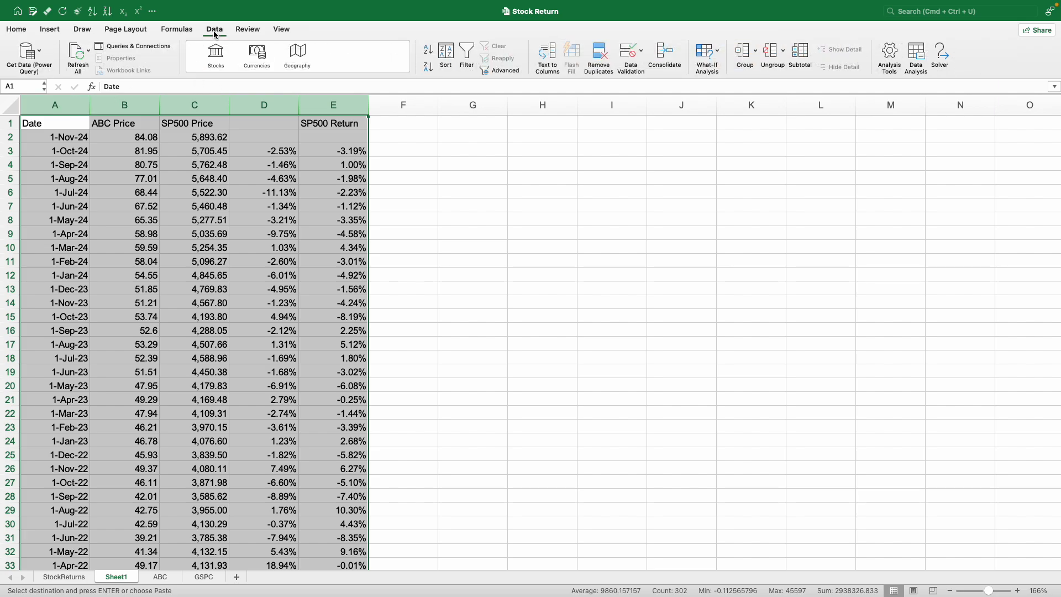
pyautogui.click(445, 58)
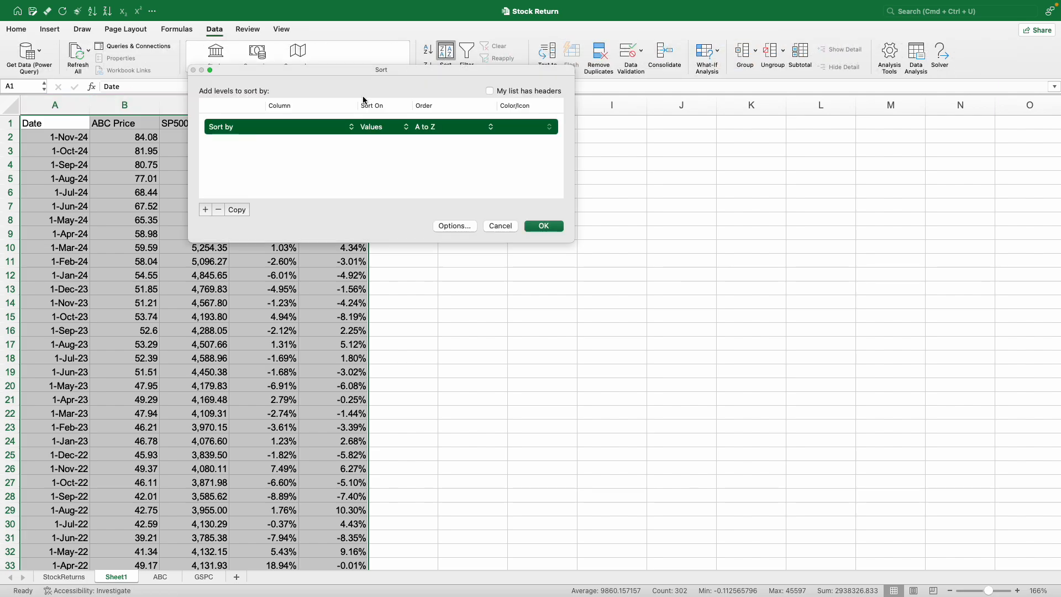
pyautogui.click(528, 93)
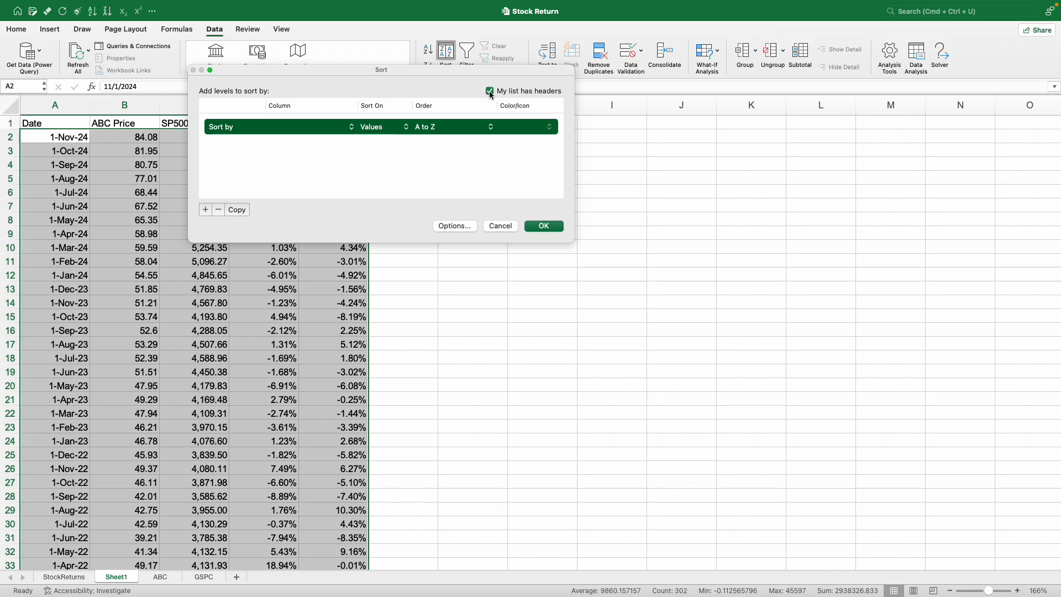
pyautogui.moveTo(354, 74); pyautogui.dragTo(566, 185)
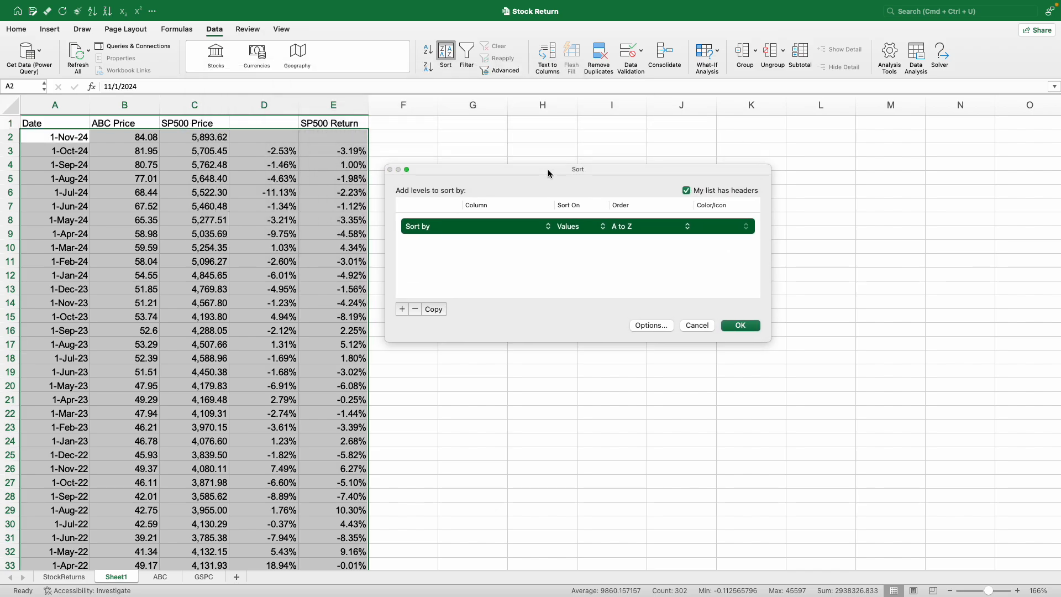
pyautogui.click(509, 234)
pyautogui.click(479, 230)
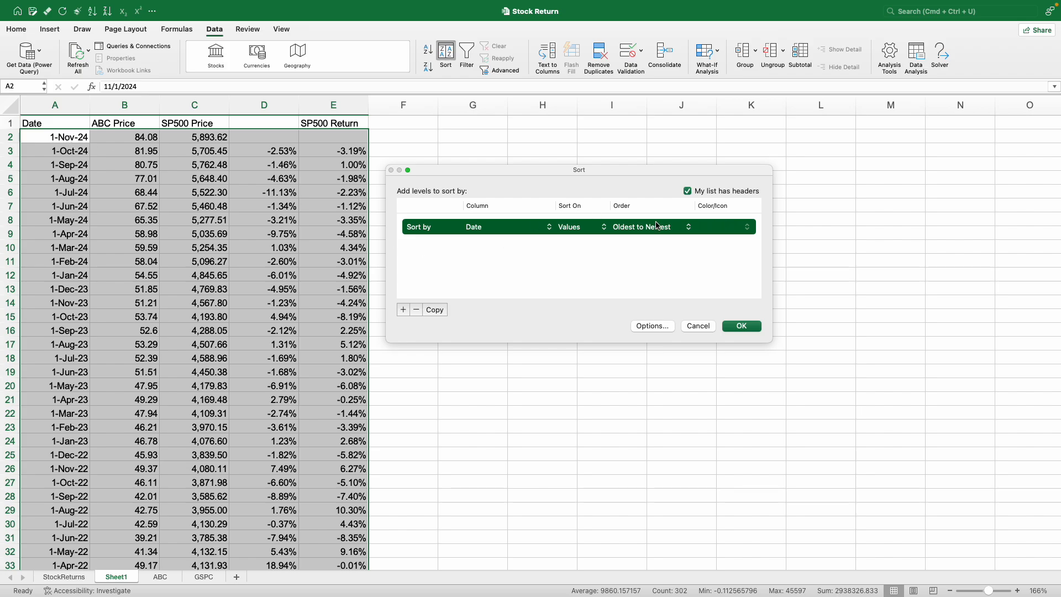
pyautogui.click(741, 325)
# - Clear the old return columns D and E in the sorted sheet
pyautogui.click(114, 150)
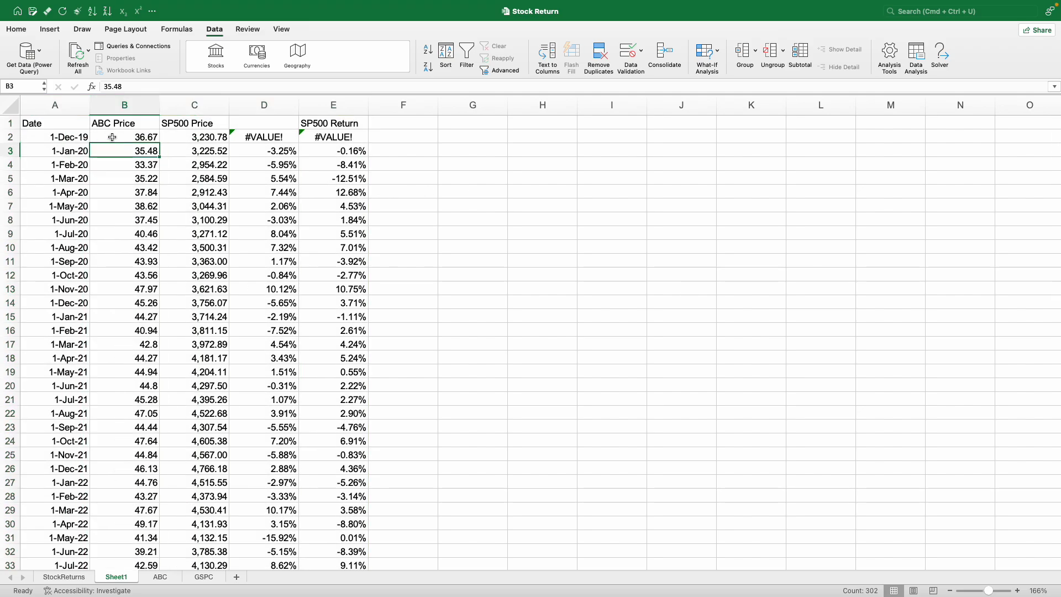
pyautogui.click(61, 137)
pyautogui.moveTo(288, 104); pyautogui.dragTo(325, 101)
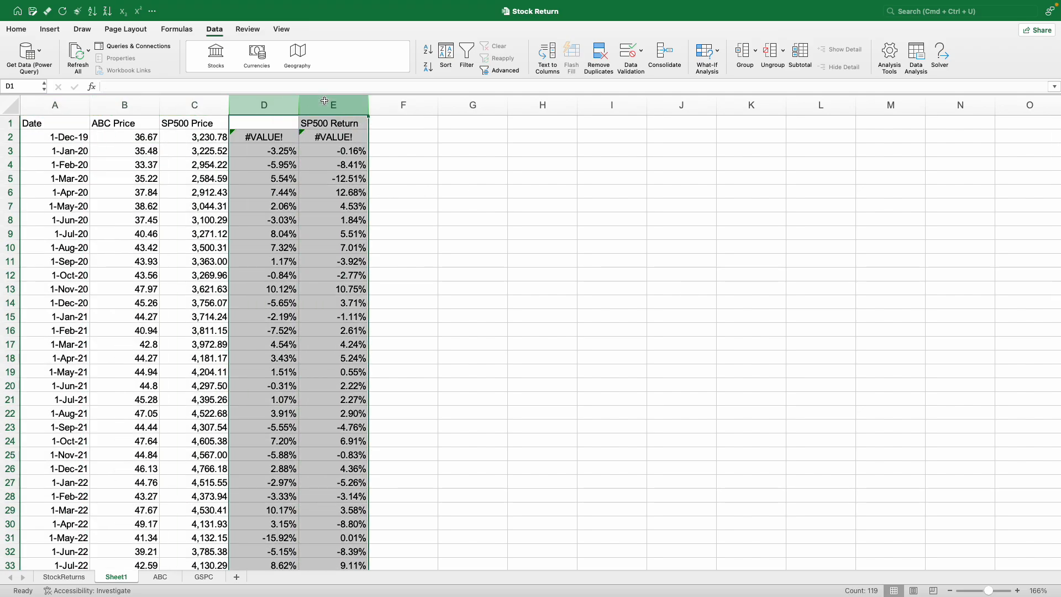
pyautogui.press('Delete')
# - Examine the date column of the sorted sheet from its first to its last row
pyautogui.click(67, 136)
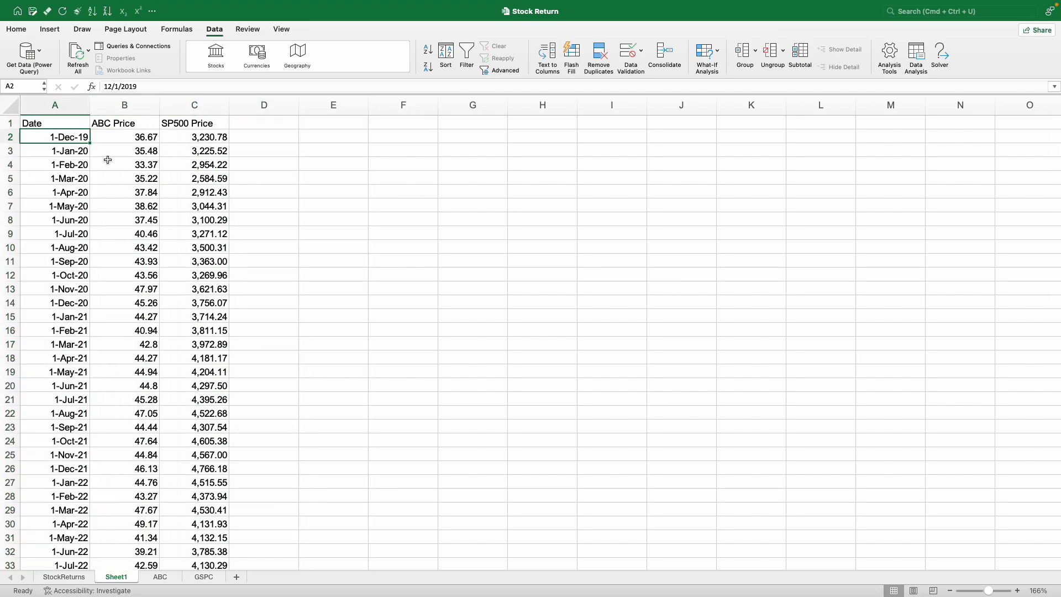
pyautogui.hotkey('ctrl', 'Down')
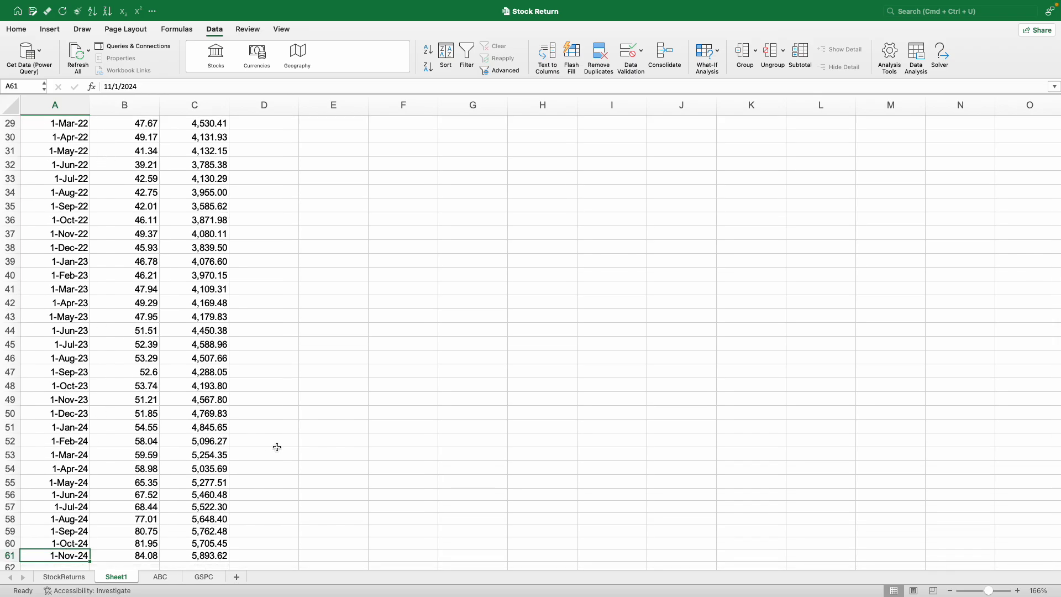
pyautogui.hotkey('ctrl', 'Up')
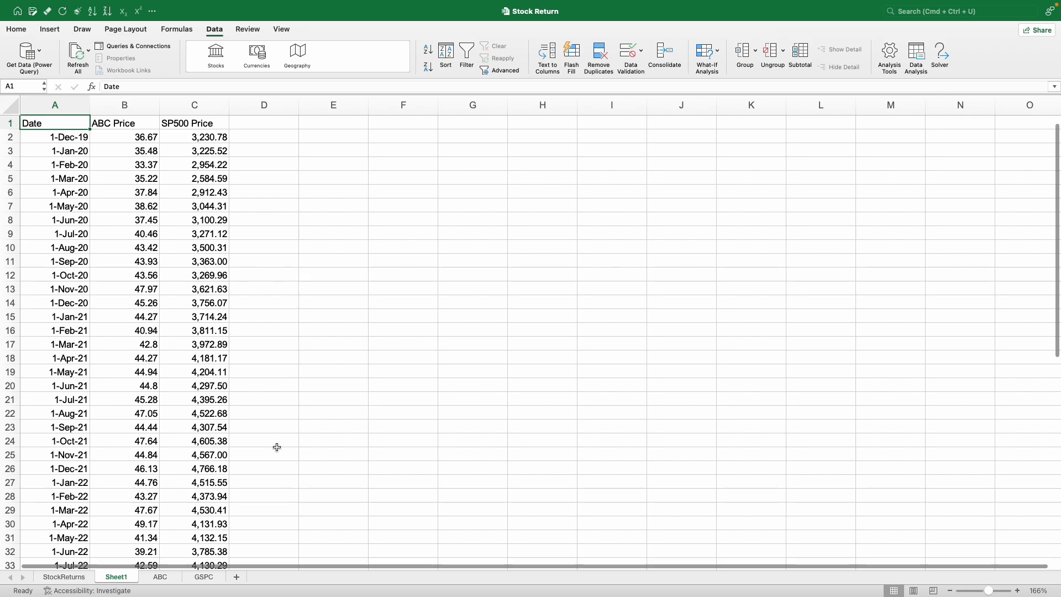
pyautogui.press('Down')
pyautogui.press('Right')
pyautogui.press('Right')
pyautogui.press('Right')
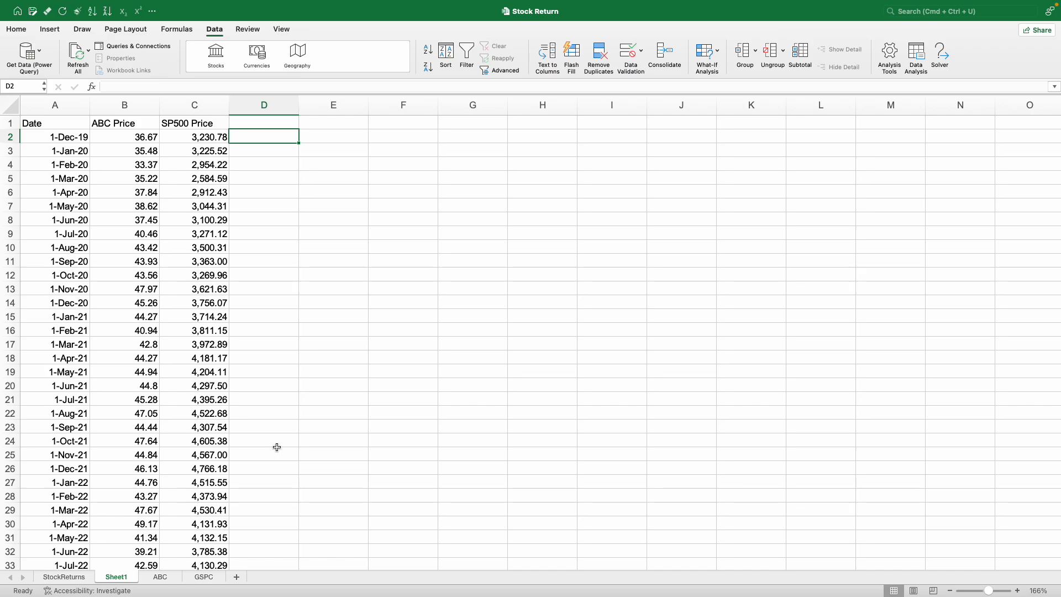
# - Write the note %Return = (P1-P0)/P0 = P1/P0-1 in cell E1
pyautogui.press('Up')
pyautogui.press('Right')
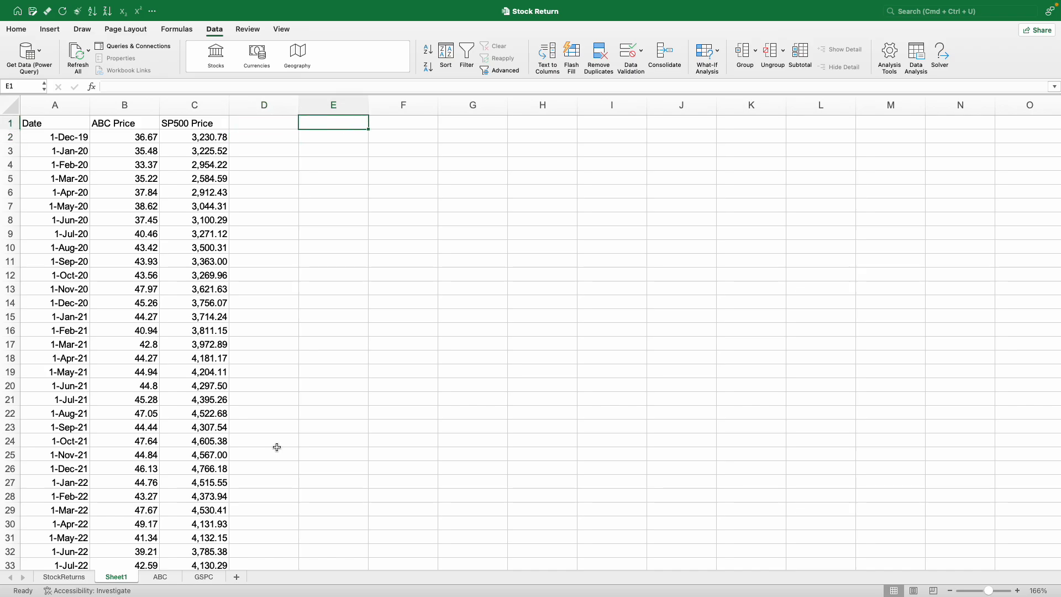
pyautogui.write('%Re')
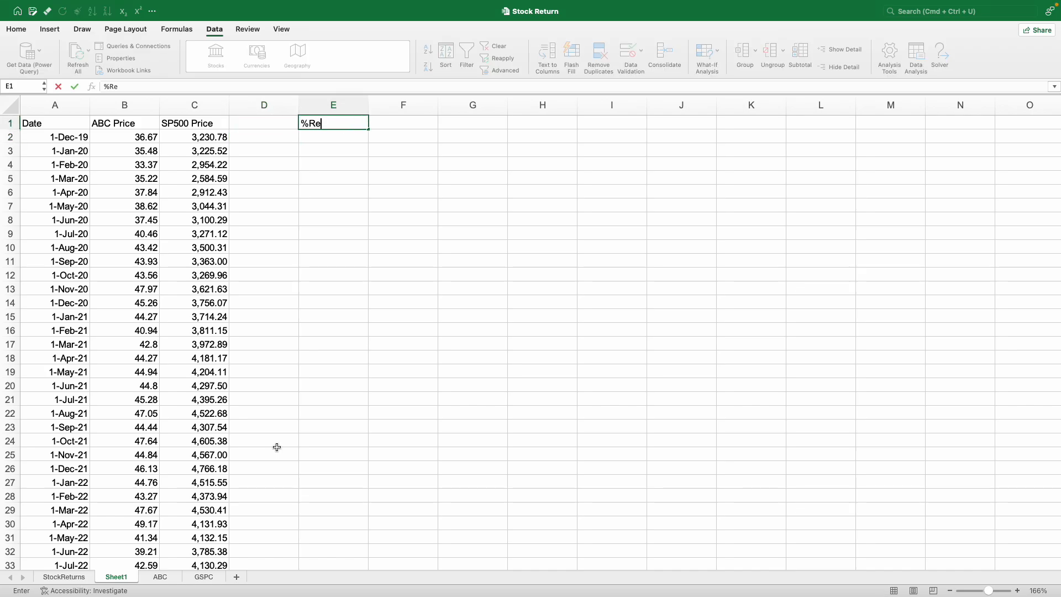
pyautogui.write('turn = P')
pyautogui.press('BackSpace')
pyautogui.write('(P1-P0)/P0 ')
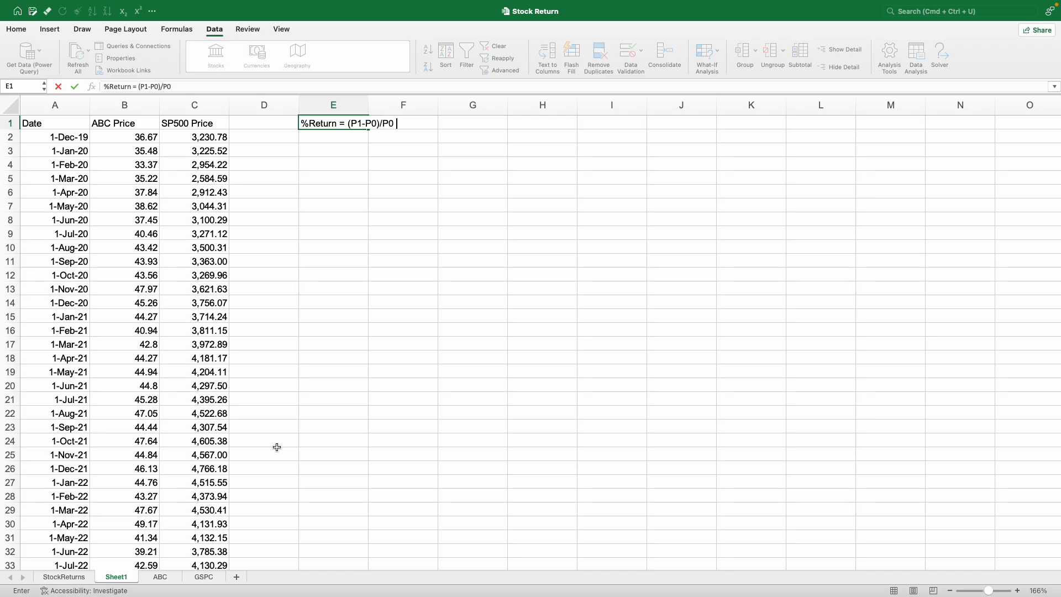
pyautogui.write('= P1/P0-1')
pyautogui.press('Return')
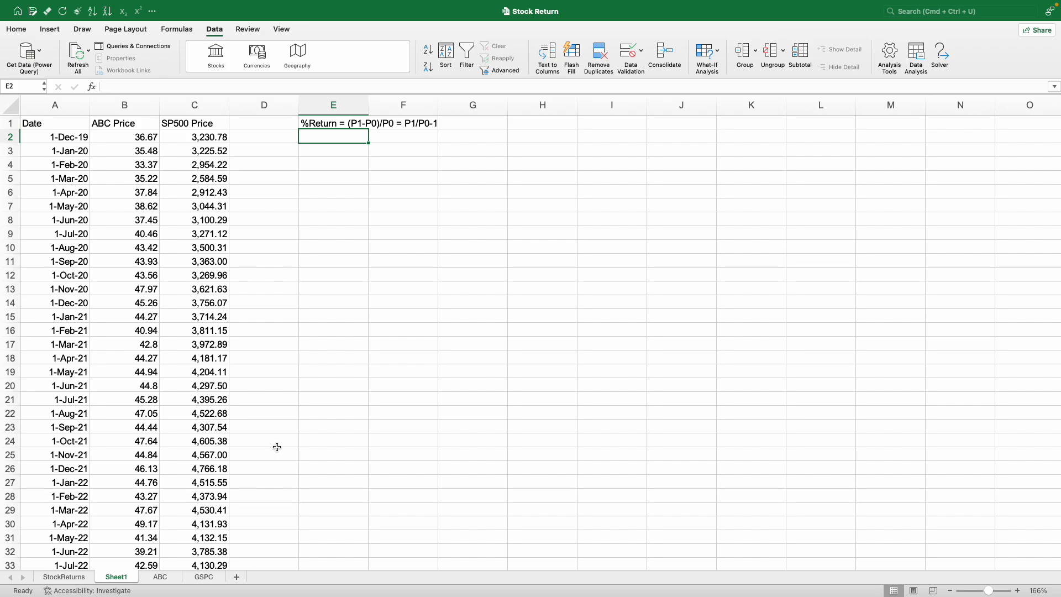
# - Calculate the first ABC return in cell D2 with =B3/B2-1 and check it against the prices in B2 and B3
pyautogui.press('Left')
pyautogui.write('=')
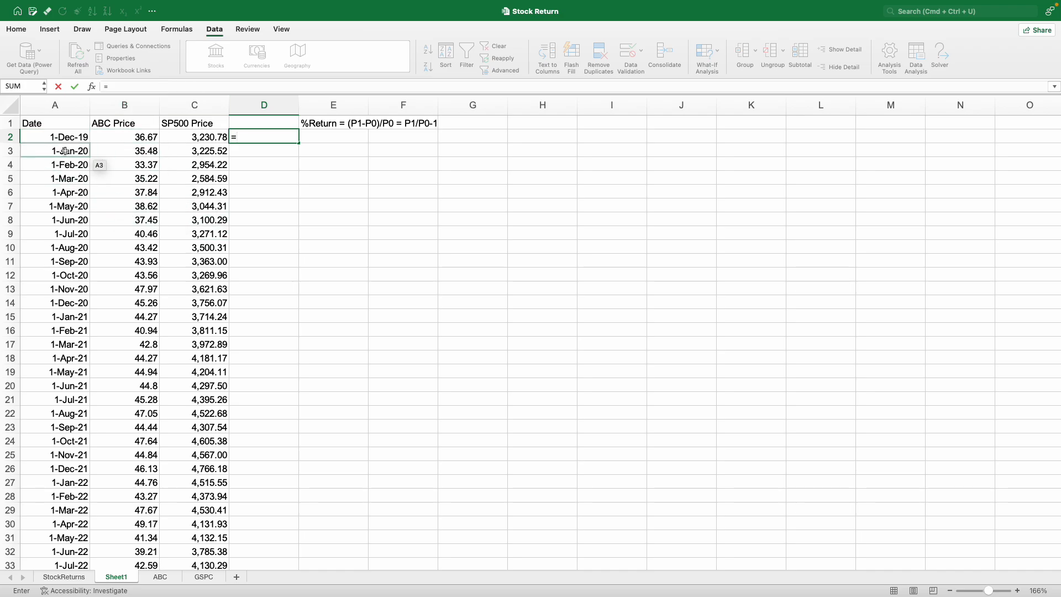
pyautogui.click(121, 154)
pyautogui.write('/')
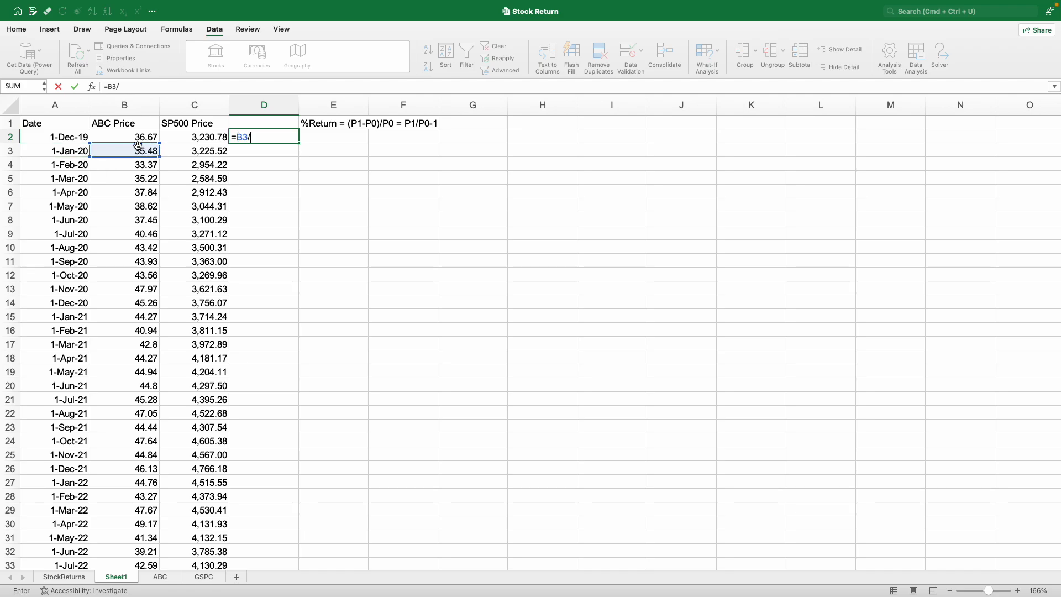
pyautogui.click(139, 138)
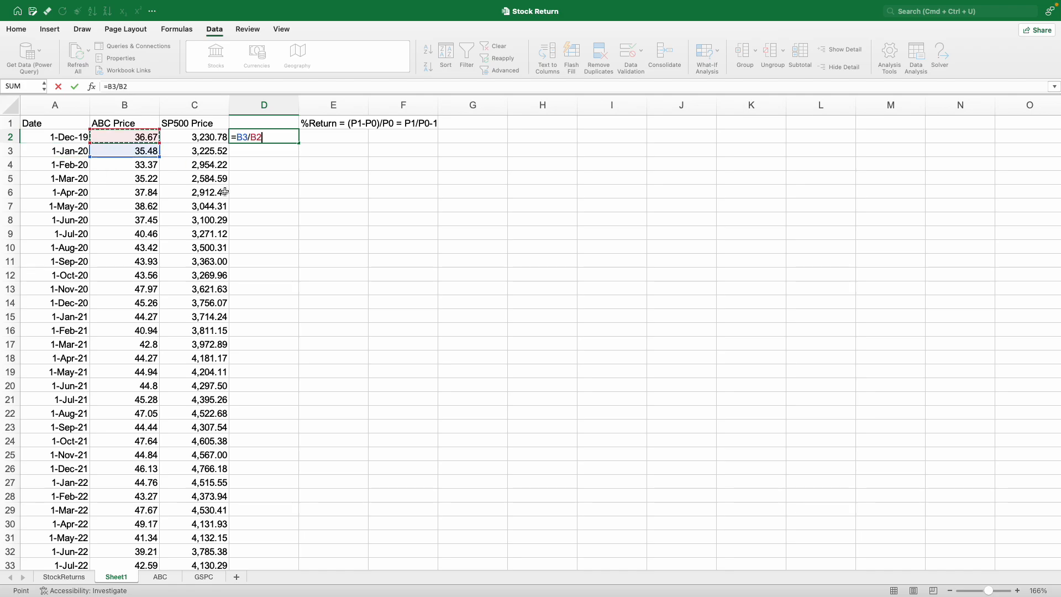
pyautogui.write('-1')
pyautogui.press('Return')
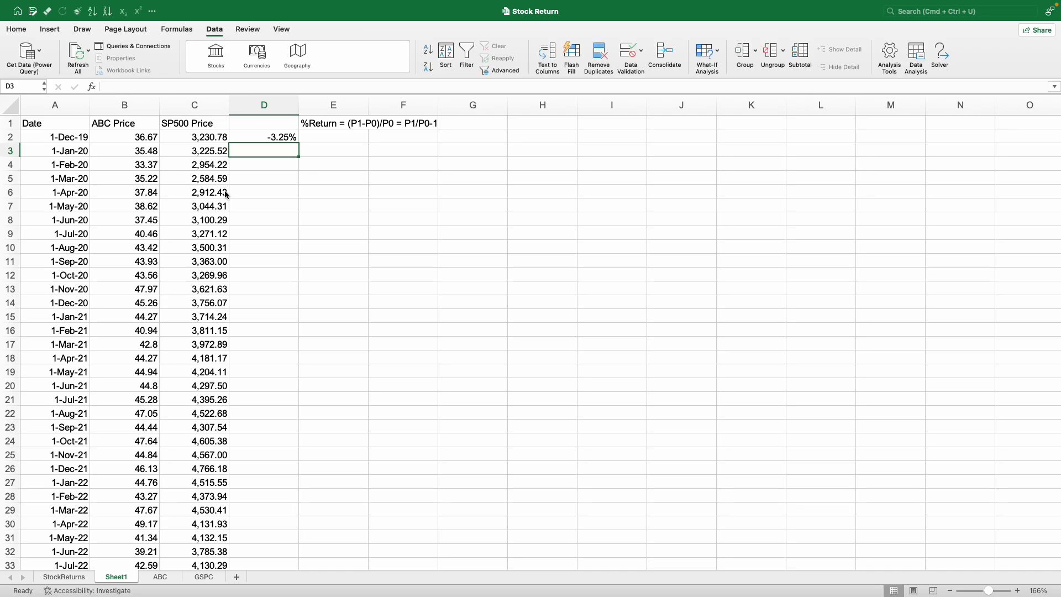
pyautogui.press('Up')
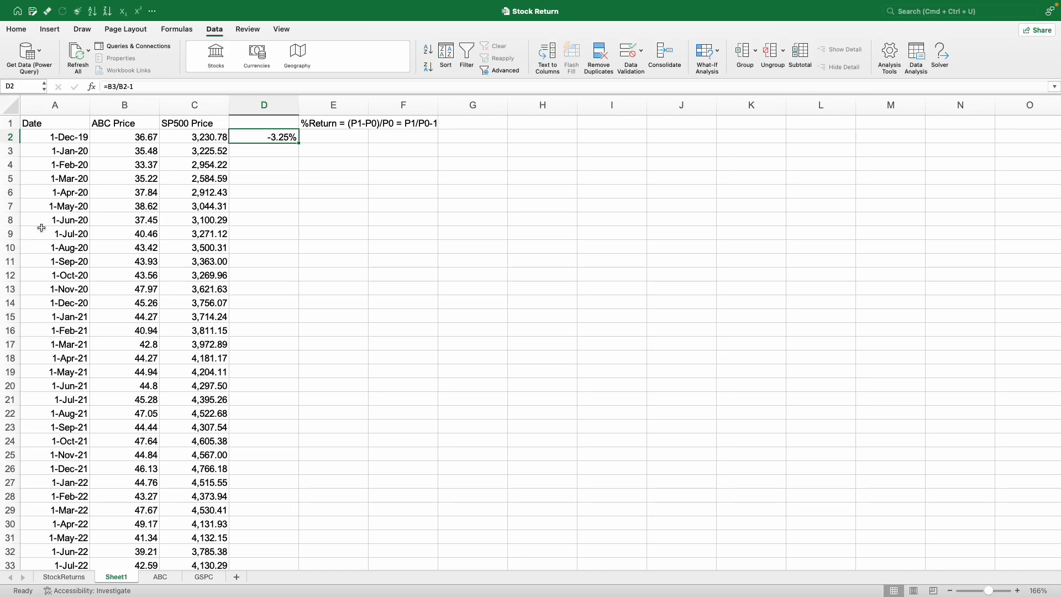
pyautogui.click(131, 149)
pyautogui.click(146, 133)
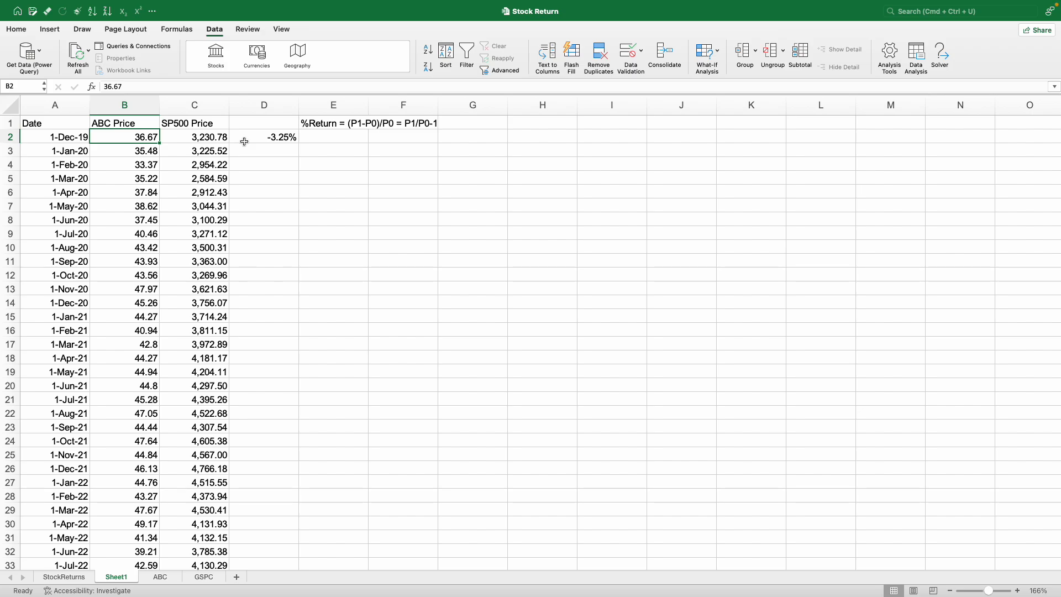
pyautogui.click(133, 151)
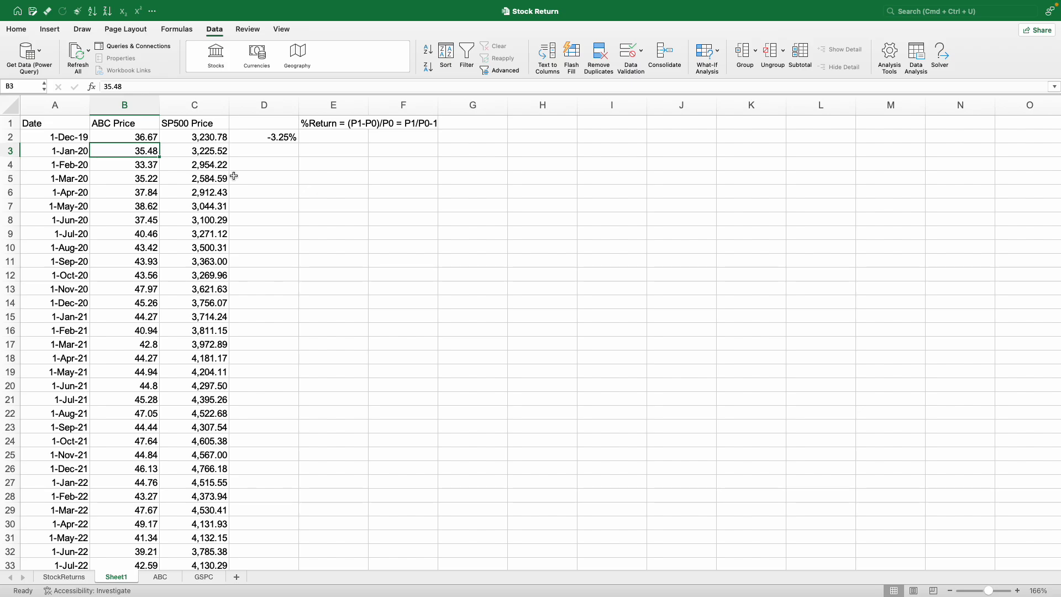
# - Copy the D2 return formula across to E2 and fill both formulas down through the date rows
pyautogui.click(279, 138)
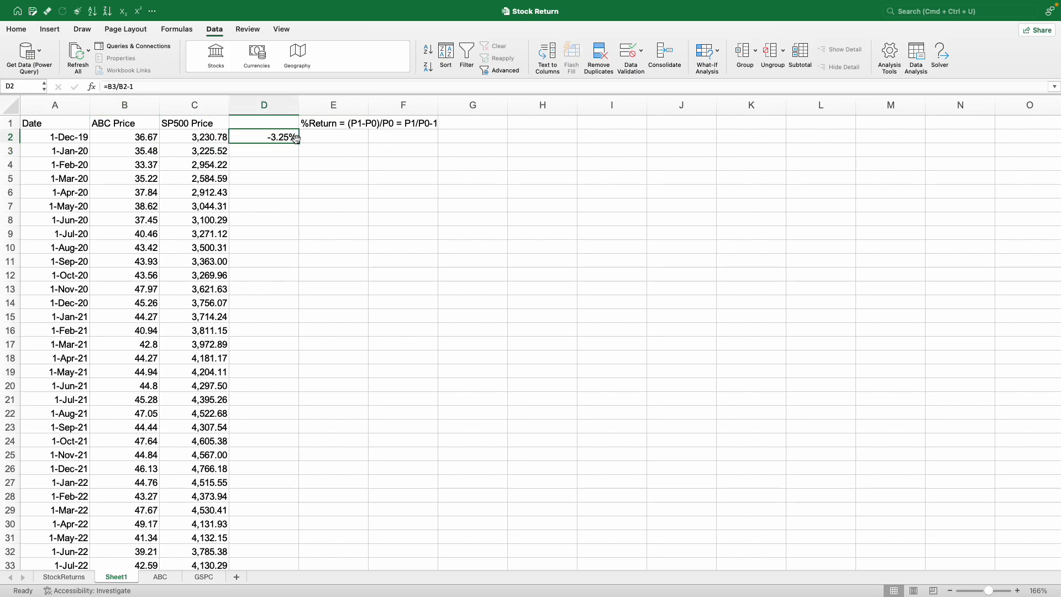
pyautogui.moveTo(299, 143); pyautogui.dragTo(341, 147)
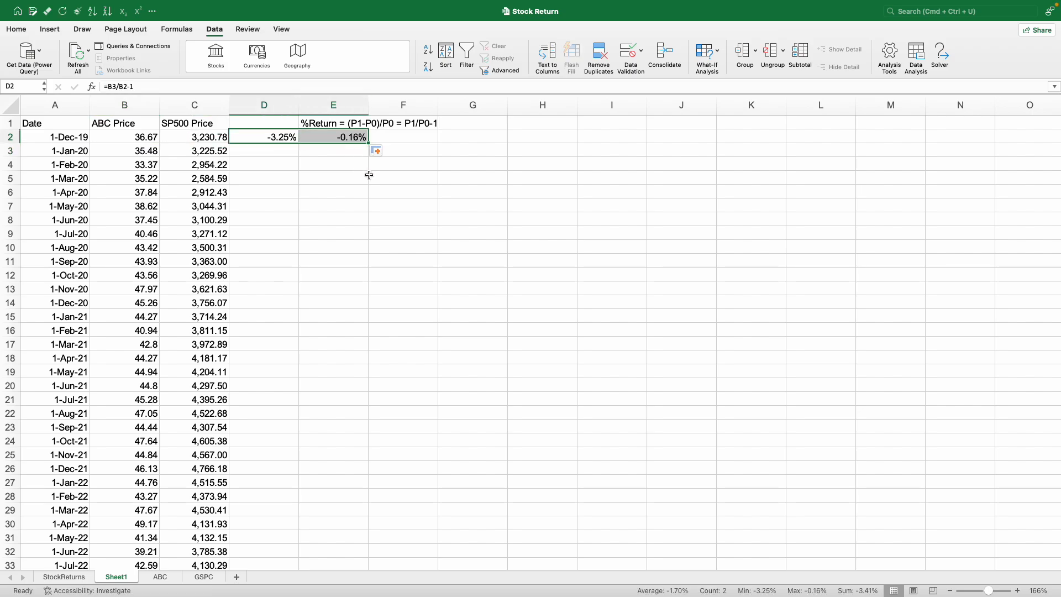
pyautogui.doubleClick(369, 143)
pyautogui.click(253, 136)
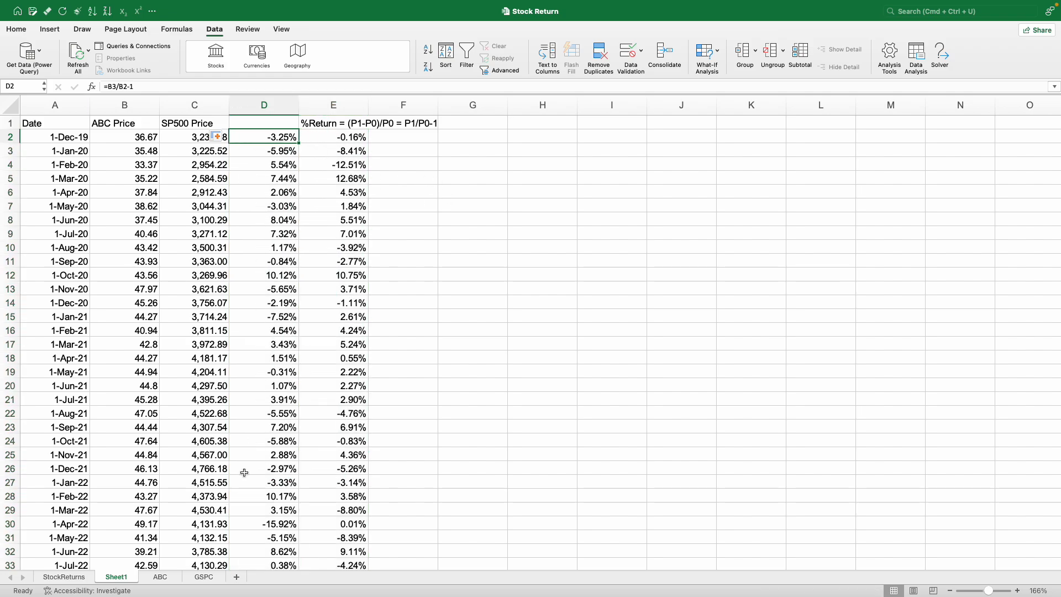
# - Clear the old return columns D and E in the StockReturns sheet
pyautogui.click(66, 578)
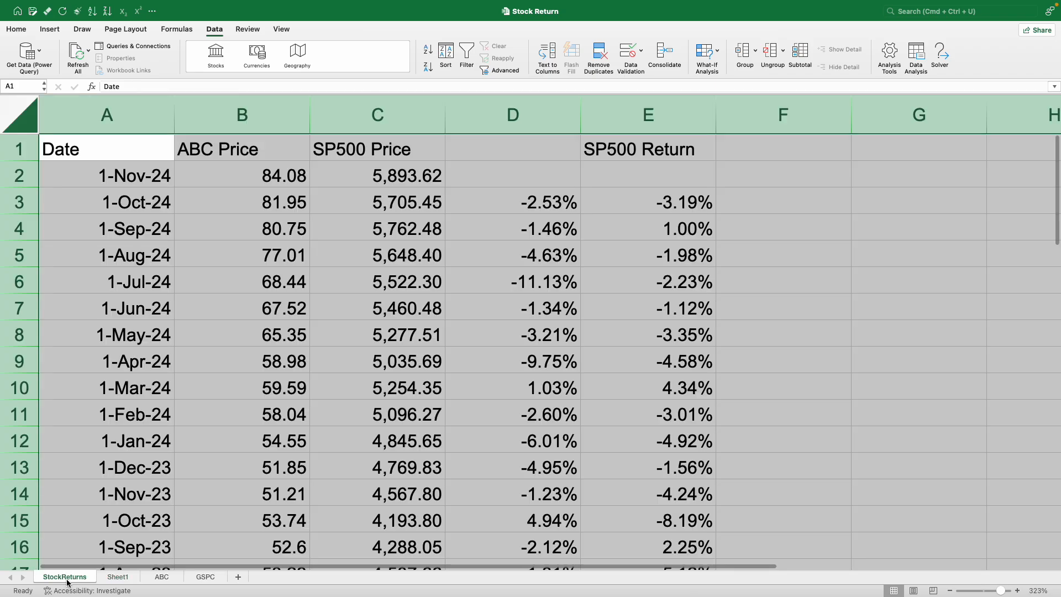
pyautogui.click(206, 167)
pyautogui.scroll(-4, 135, 225)
pyautogui.click(103, 163)
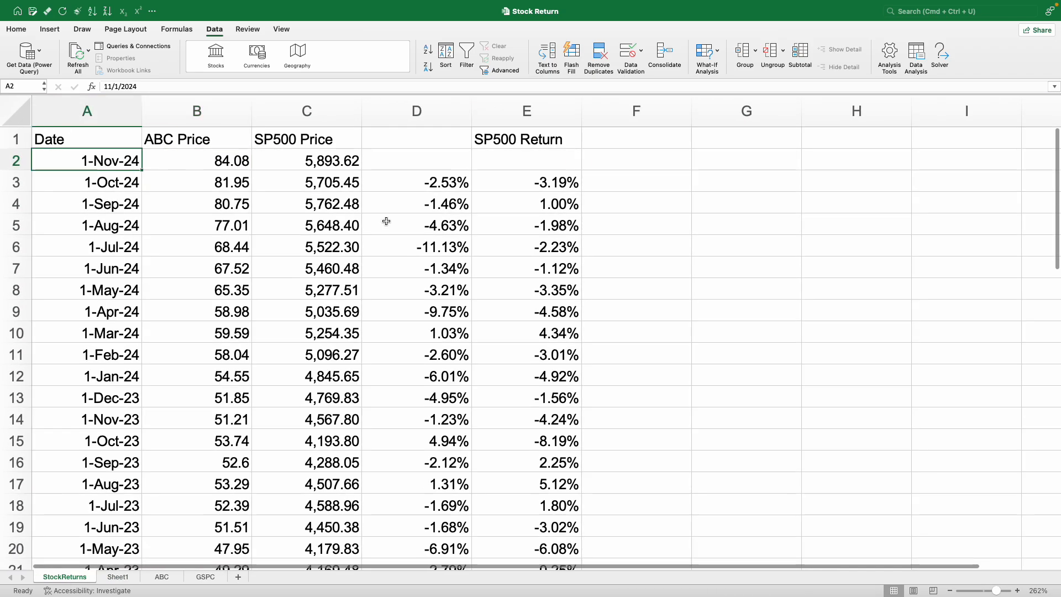
pyautogui.click(415, 183)
pyautogui.moveTo(424, 106); pyautogui.dragTo(525, 110)
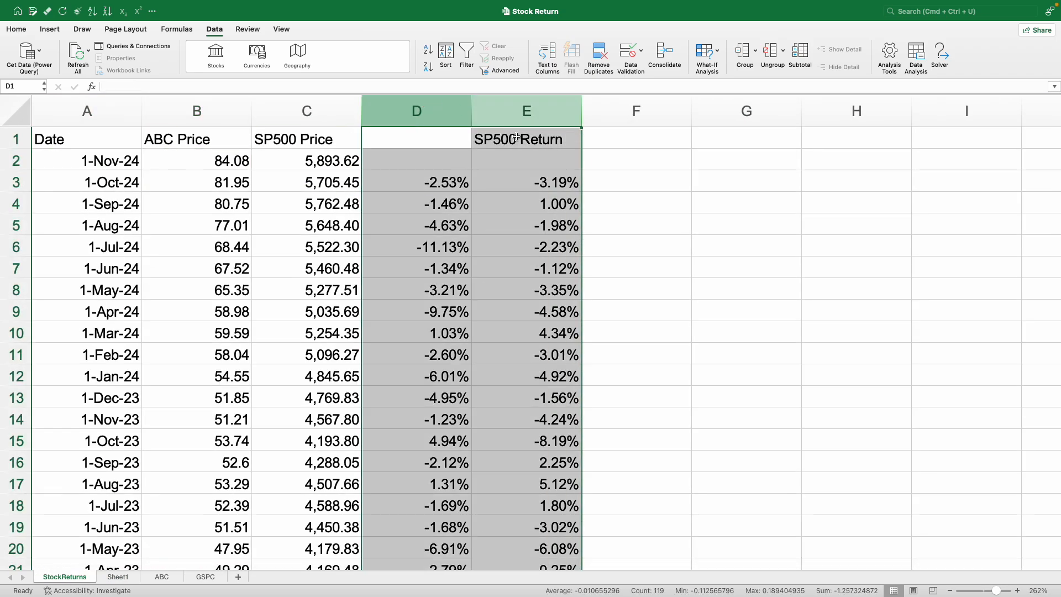
pyautogui.press('Delete')
# - Calculate the 1-Oct-24 row's ABC return in cell D3 of StockReturns with =B2/B3-1
pyautogui.click(407, 187)
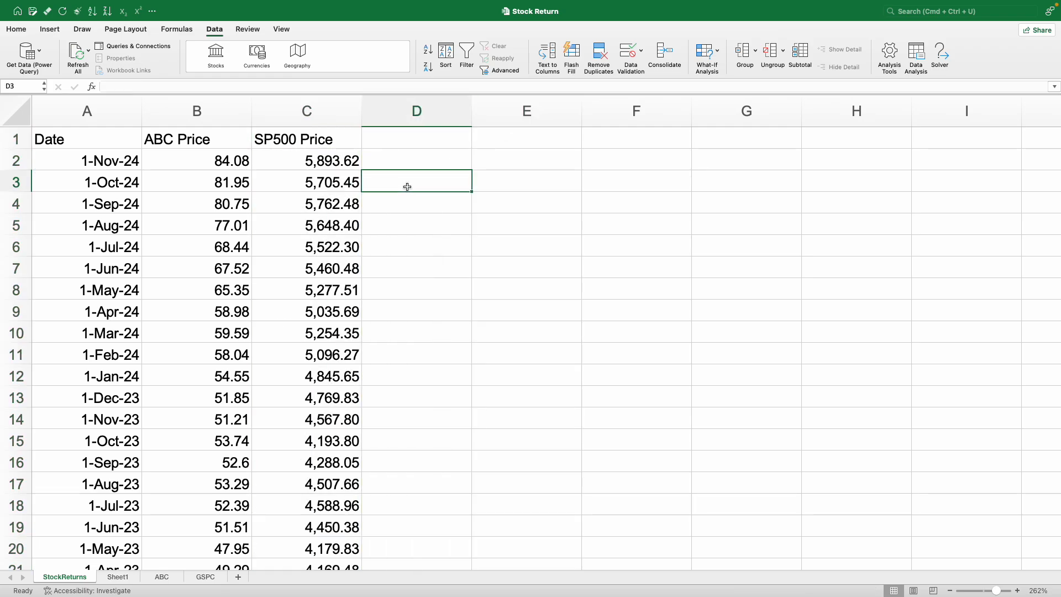
pyautogui.write('=')
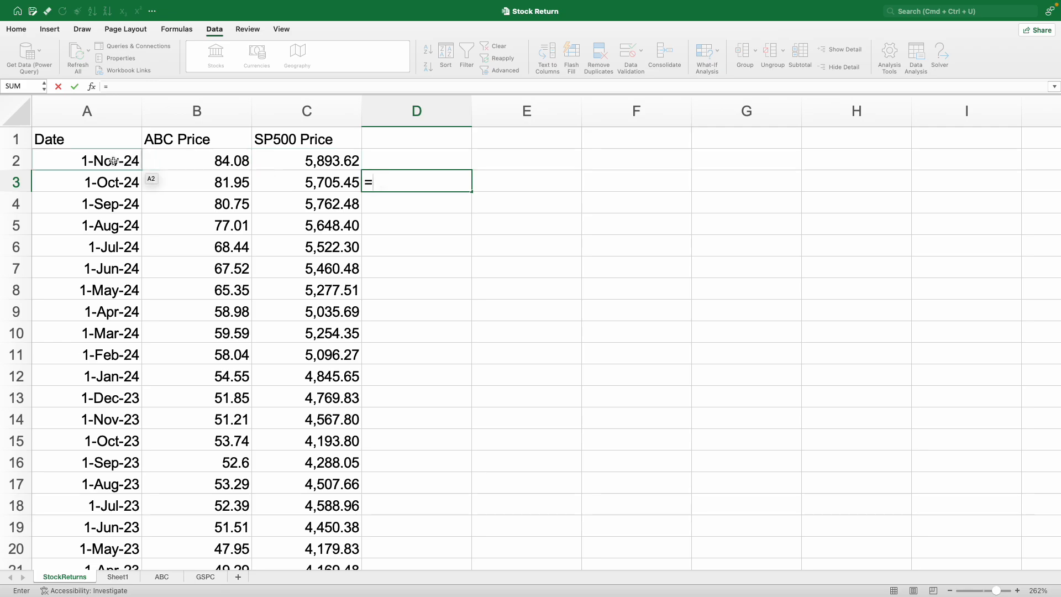
pyautogui.click(181, 153)
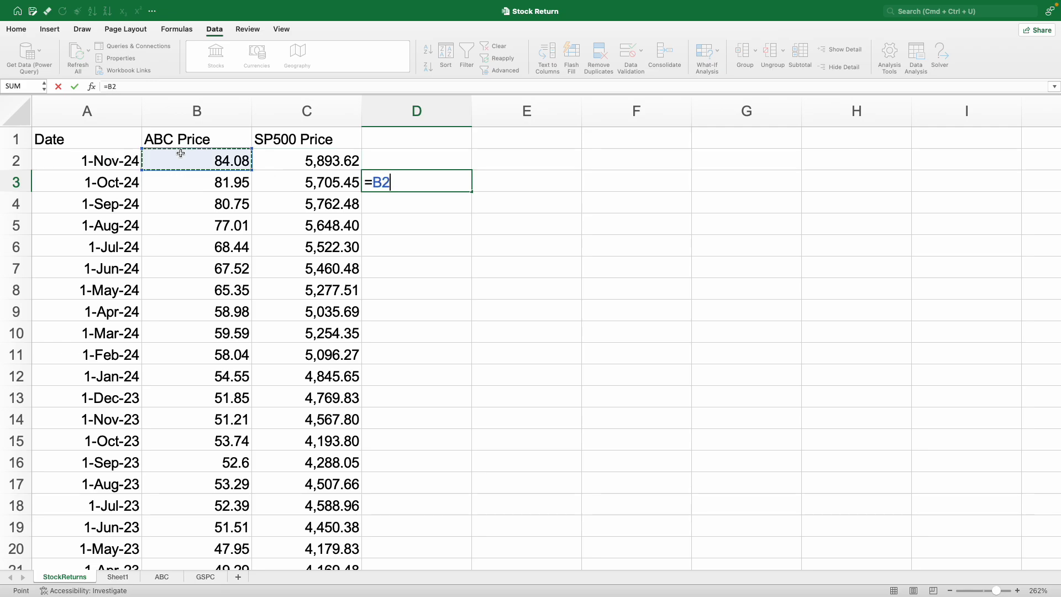
pyautogui.write('/')
pyautogui.click(167, 191)
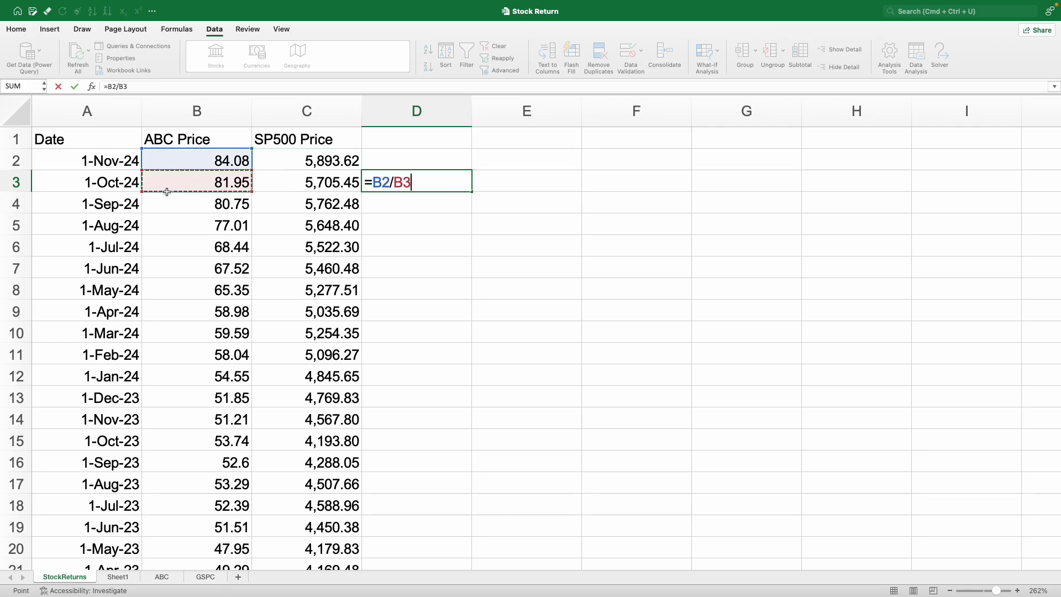
pyautogui.write('-1')
pyautogui.press('Return')
pyautogui.press('Up')
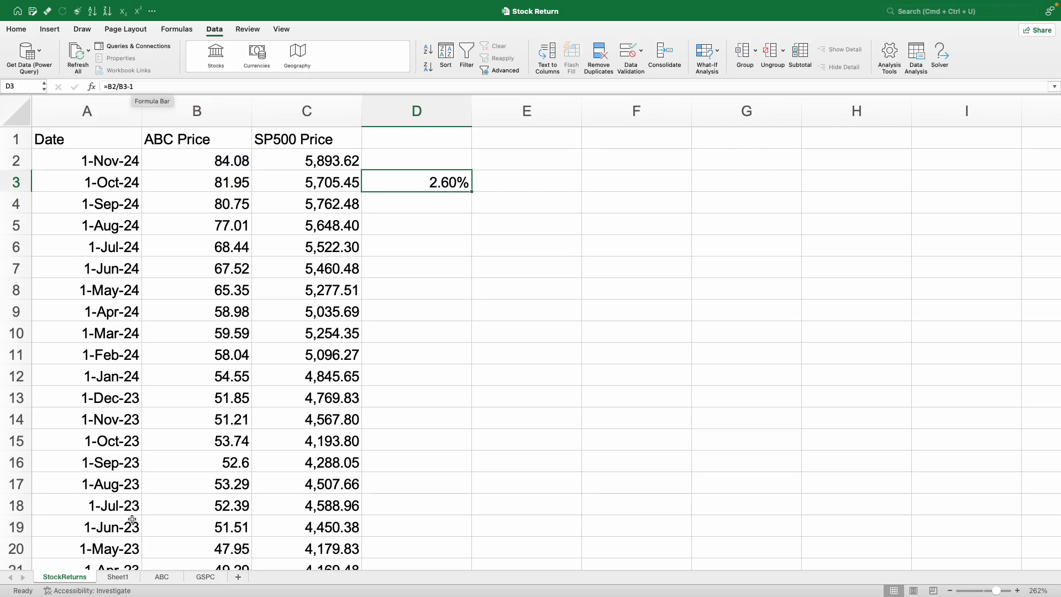
# - Compare the return formula in D2 of Sheet1 with the one in D3 of StockReturns, including the price cells they reference
pyautogui.click(117, 576)
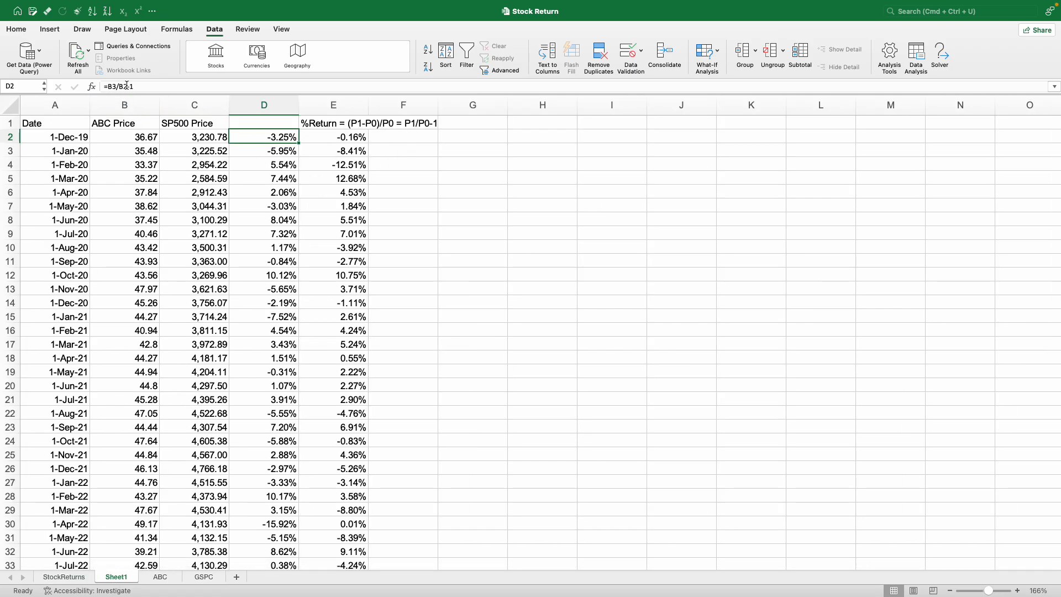
pyautogui.click(64, 577)
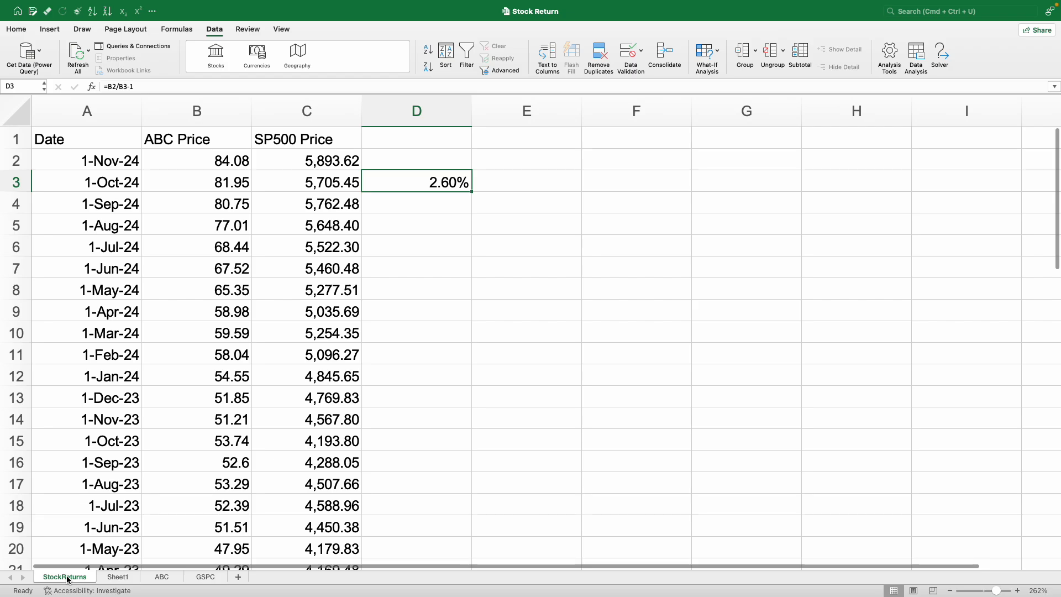
pyautogui.click(117, 577)
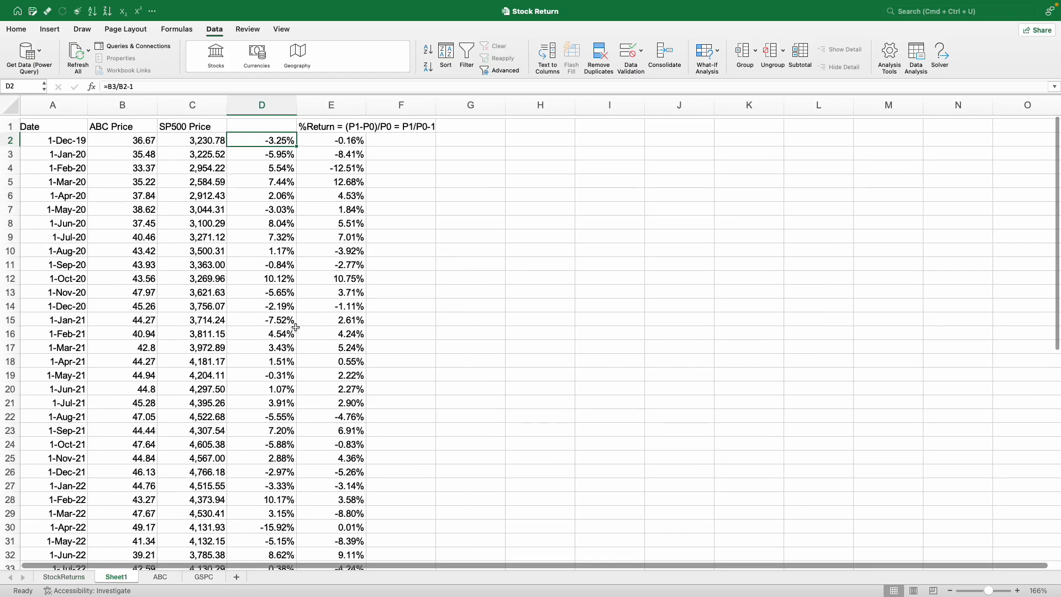
pyautogui.click(166, 87)
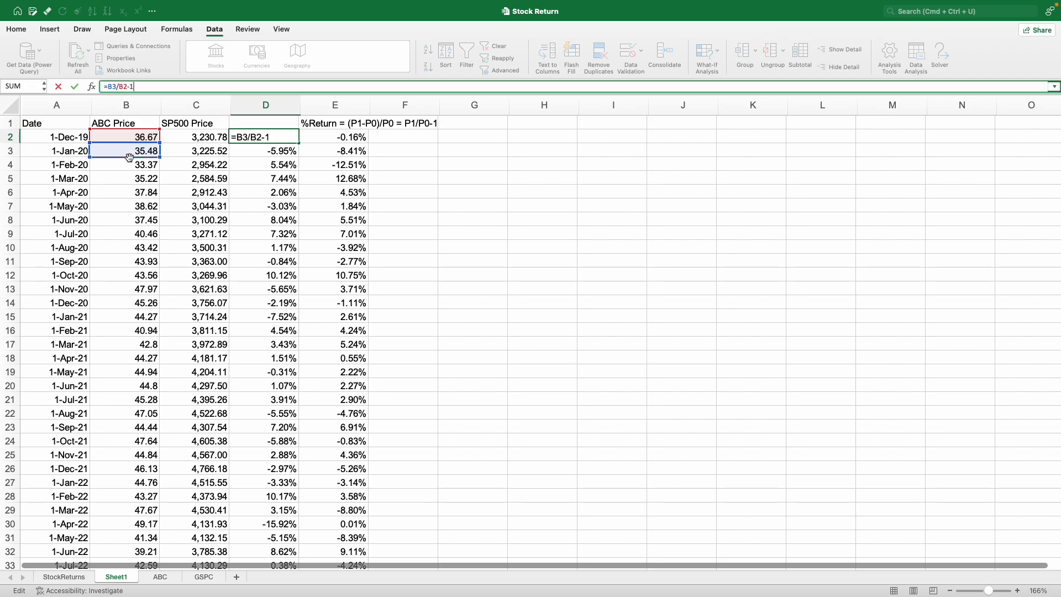
pyautogui.press('Return')
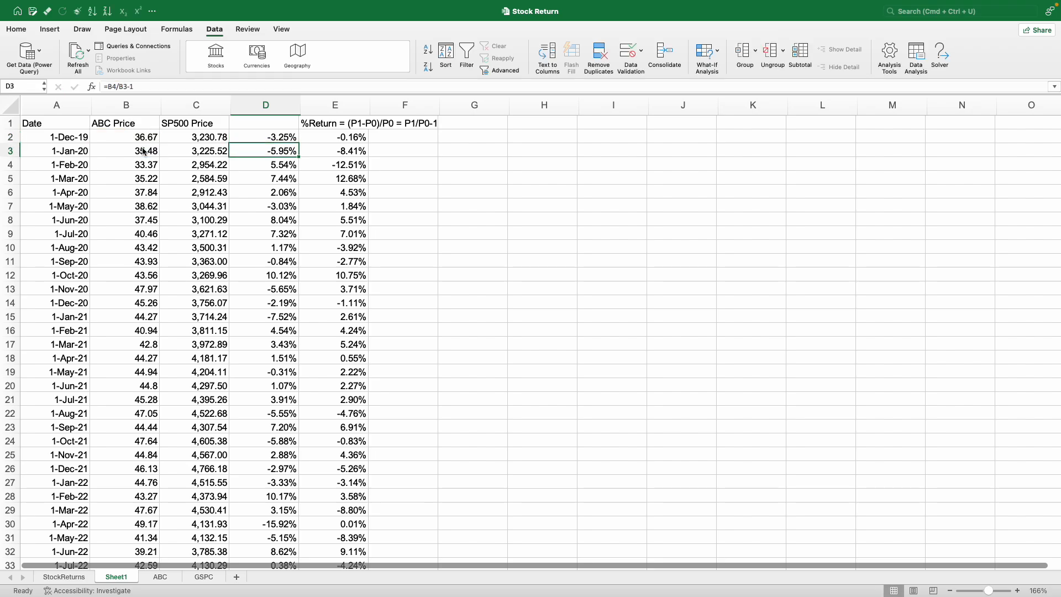
pyautogui.click(69, 581)
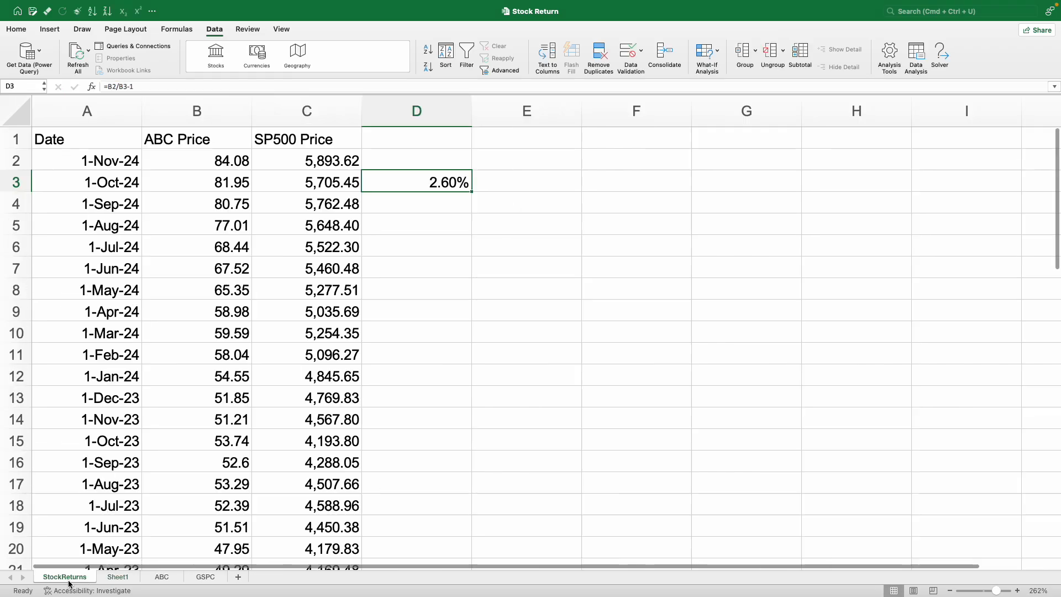
pyautogui.click(231, 178)
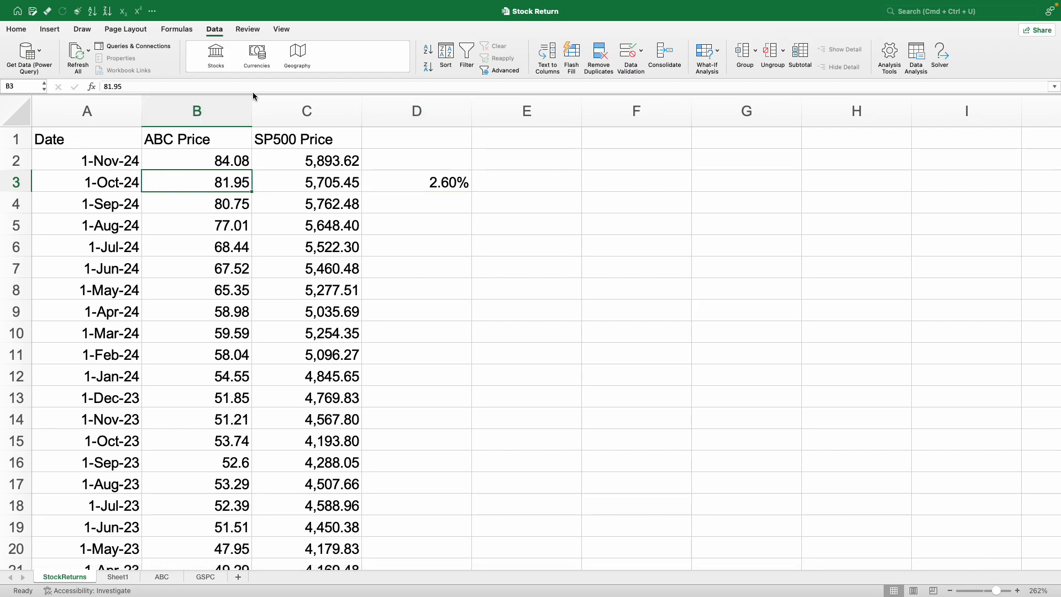
# - Fill the D3 return formula down column D of StockReturns for all remaining dates
pyautogui.click(435, 174)
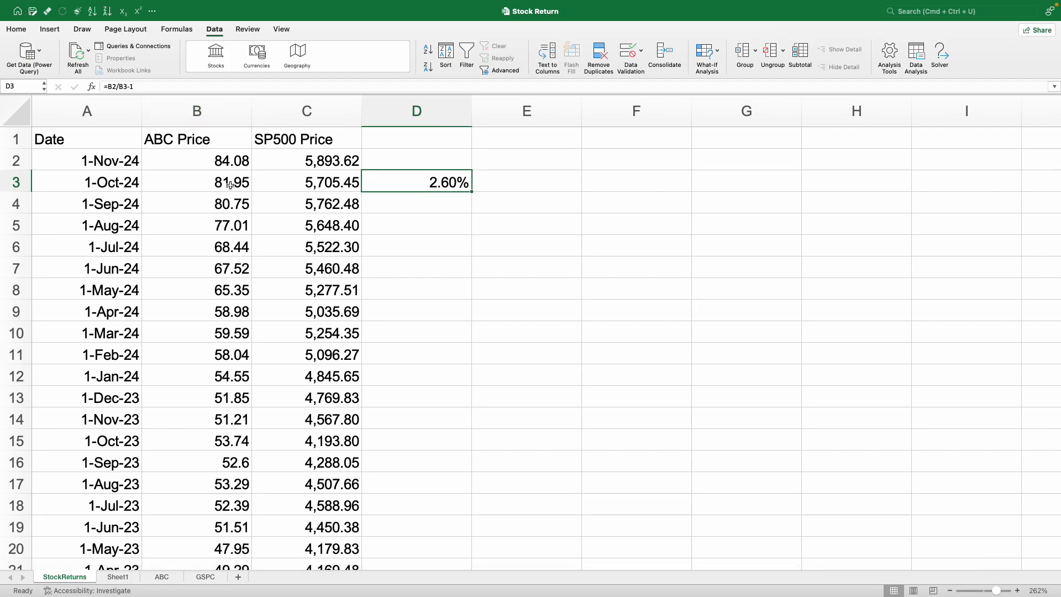
pyautogui.doubleClick(469, 192)
pyautogui.click(432, 247)
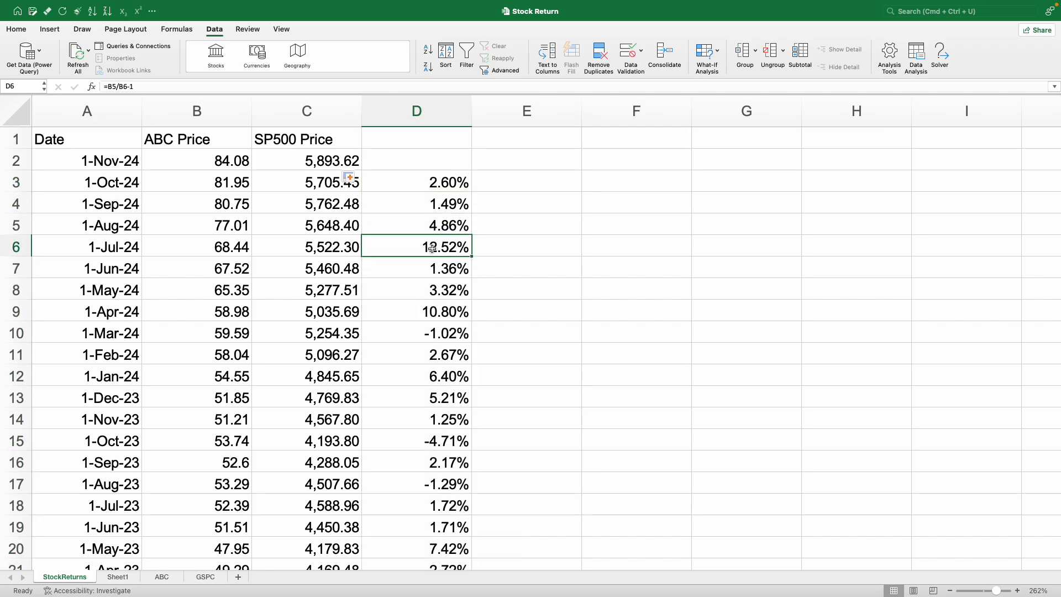
# - Compare the 1-Dec-19 return at the end of column D in StockReturns with the one in D2 of Sheet1
pyautogui.press('super+Down')
pyautogui.scroll(-2, 481, 274)
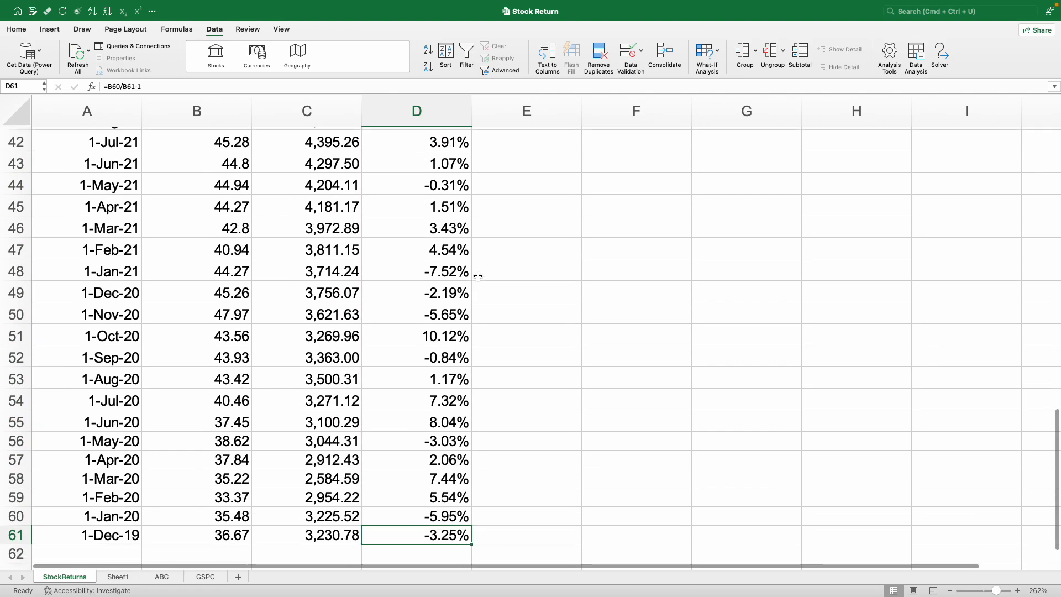
pyautogui.click(79, 505)
pyautogui.moveTo(79, 486); pyautogui.dragTo(194, 486)
pyautogui.click(430, 487)
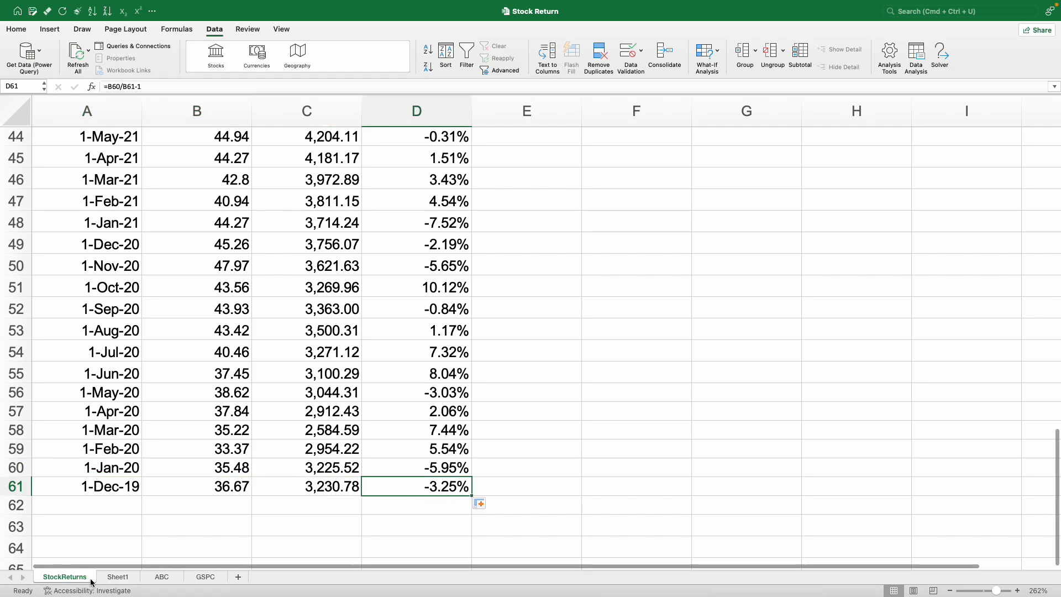
pyautogui.click(118, 577)
pyautogui.click(280, 134)
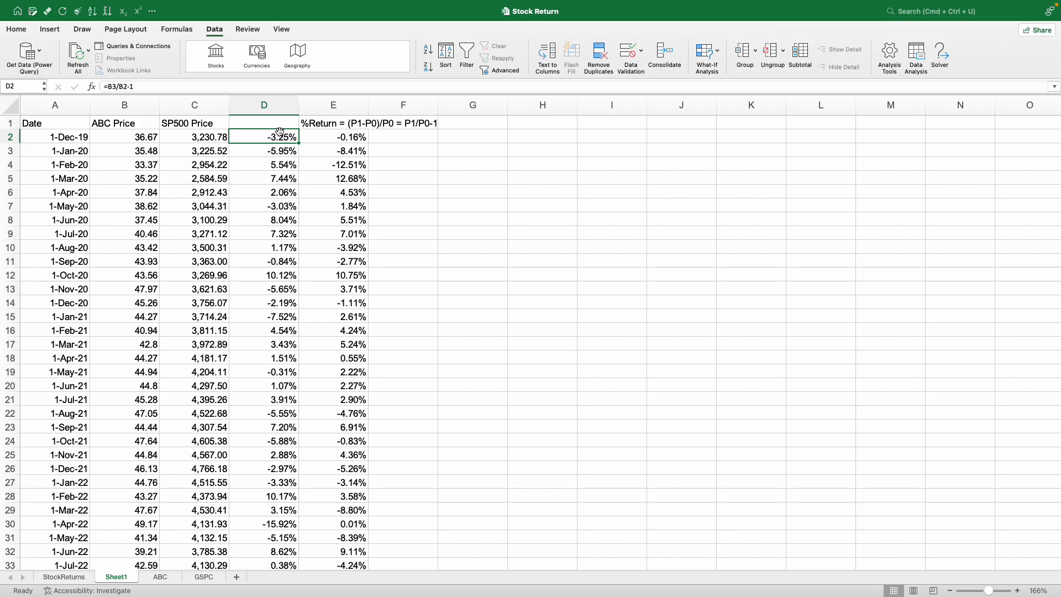
pyautogui.moveTo(388, 5)
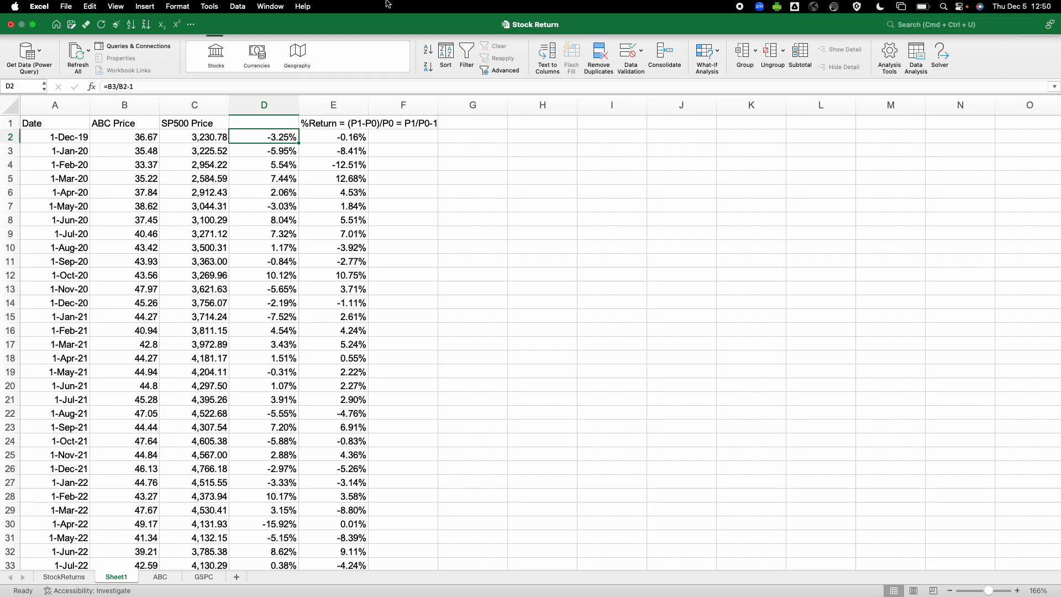
pyautogui.press('Down')
pyautogui.click(312, 159)
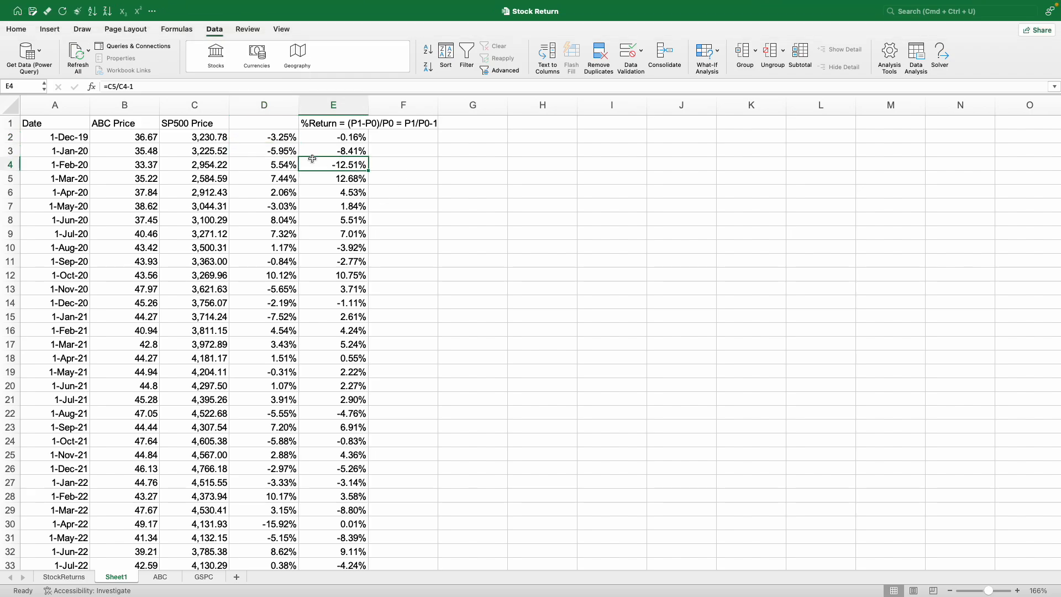